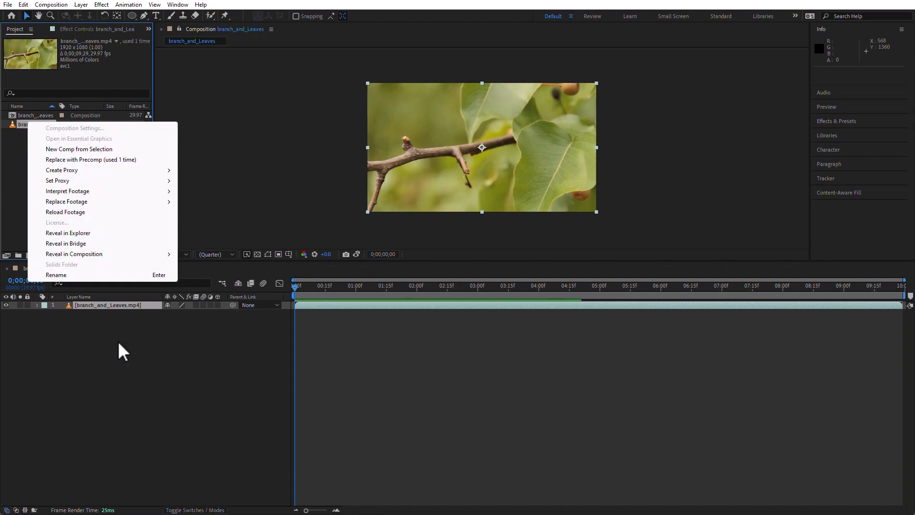
pyautogui.click(104, 355)
pyautogui.click(101, 304)
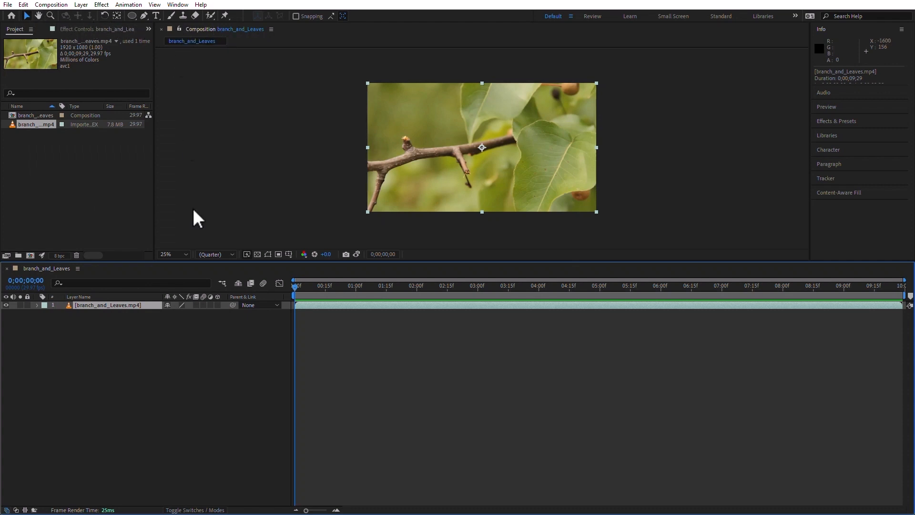
pyautogui.click(192, 384)
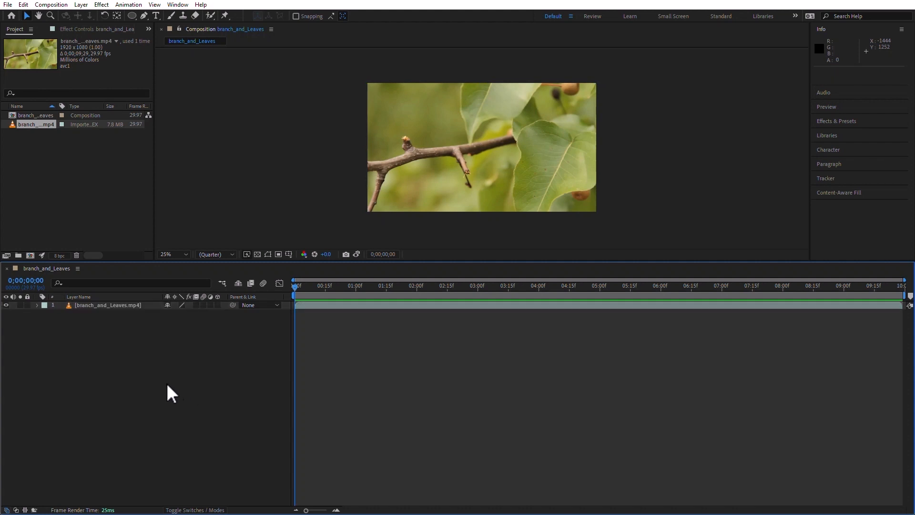
pyautogui.click(182, 3)
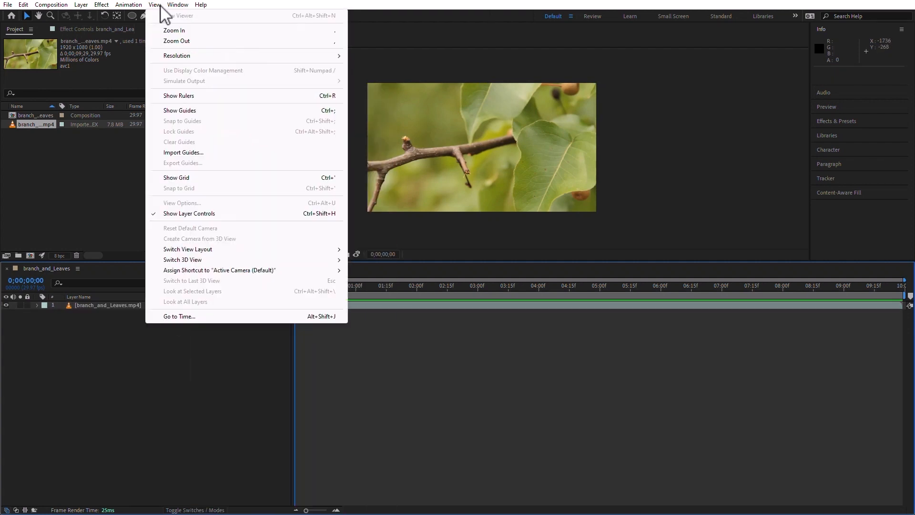
pyautogui.moveTo(133, 7)
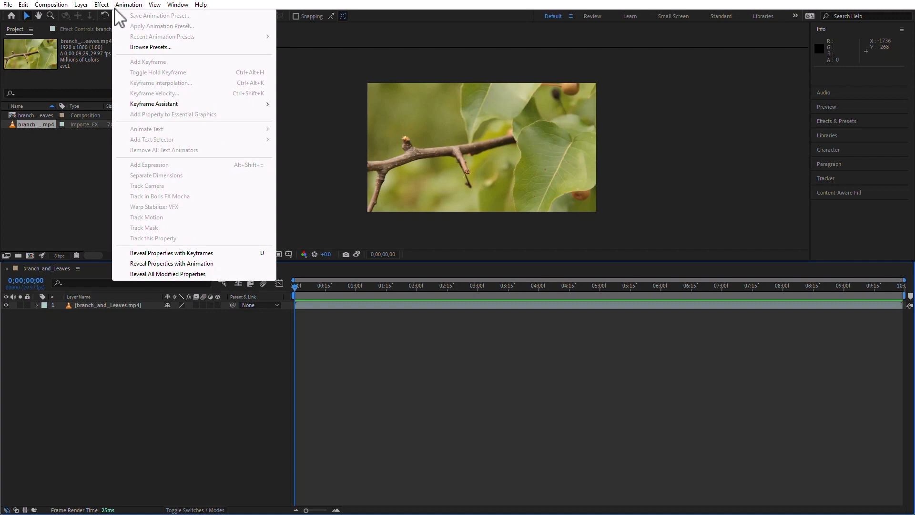
pyautogui.moveTo(95, 7)
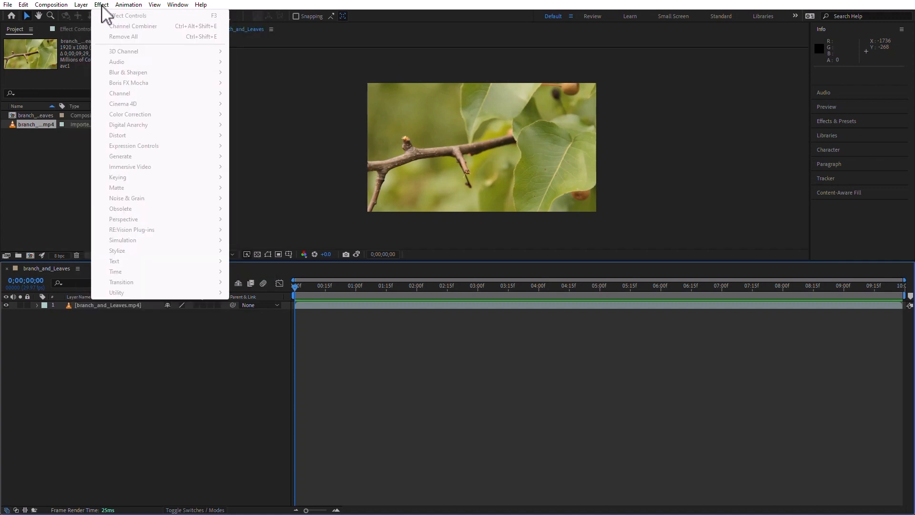
pyautogui.moveTo(62, 7)
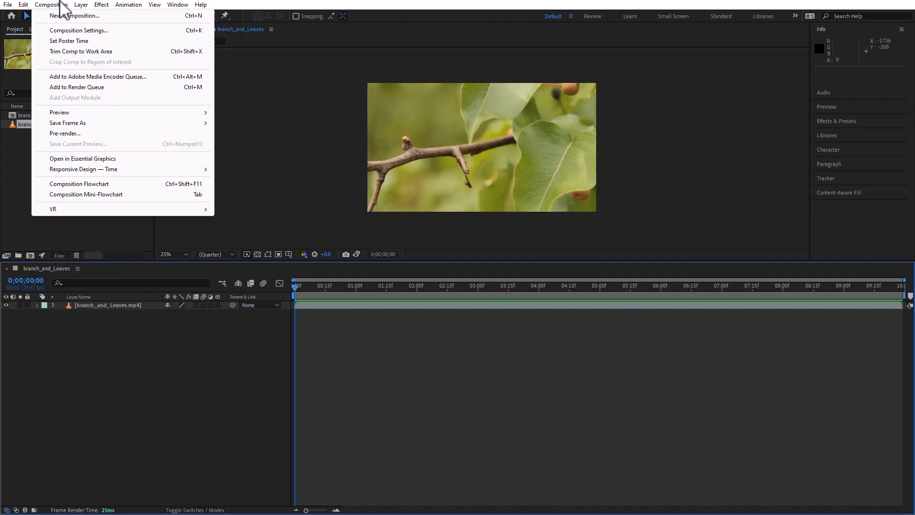
pyautogui.click(21, 185)
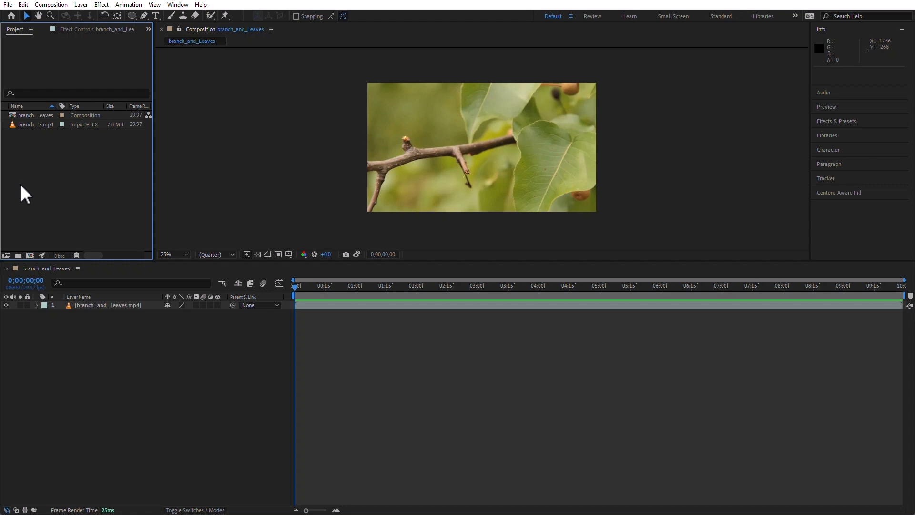
# Select the branch_and_Leaves.mp4 layer, magnify the composition view to 200%, and pan across the footage with the Hand tool.
pyautogui.click(110, 306)
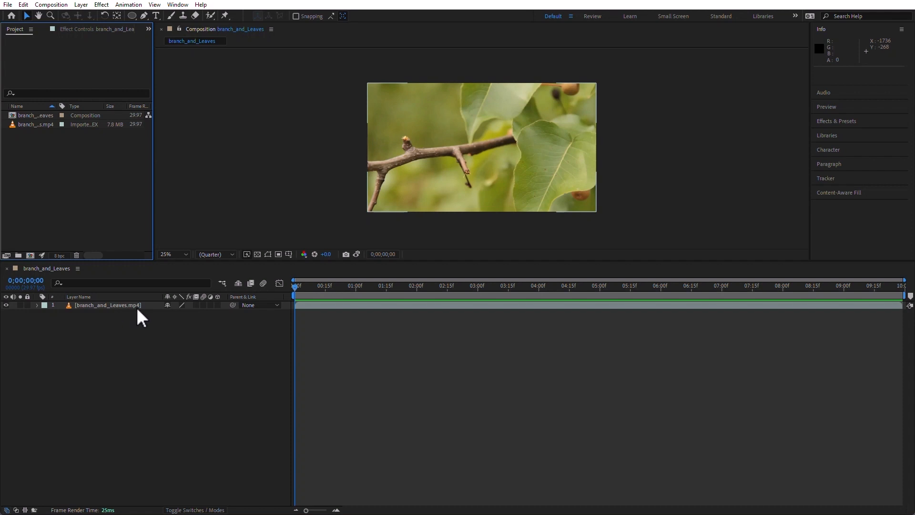
pyautogui.click(116, 306)
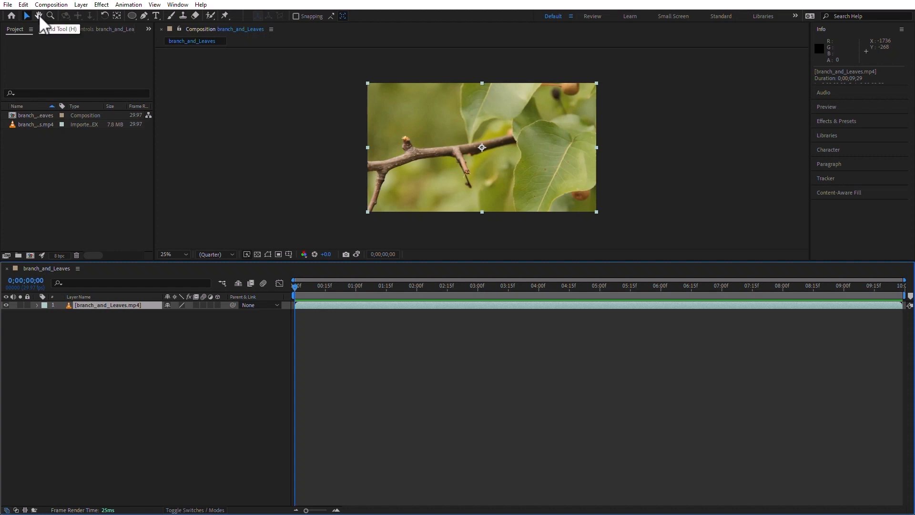
pyautogui.click(39, 14)
pyautogui.scroll(6, 457, 147)
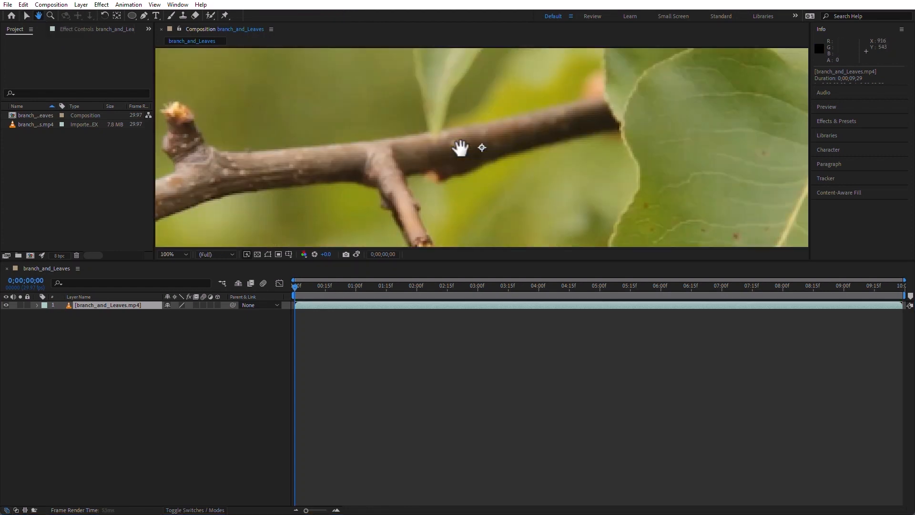
pyautogui.moveTo(522, 145); pyautogui.dragTo(447, 45)
pyautogui.moveTo(716, 160); pyautogui.dragTo(388, 88)
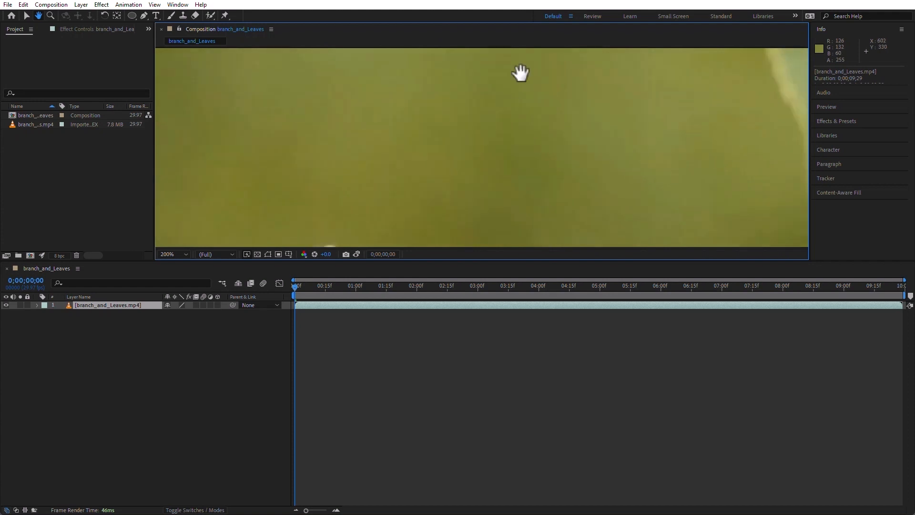
pyautogui.moveTo(580, 119); pyautogui.dragTo(721, 137)
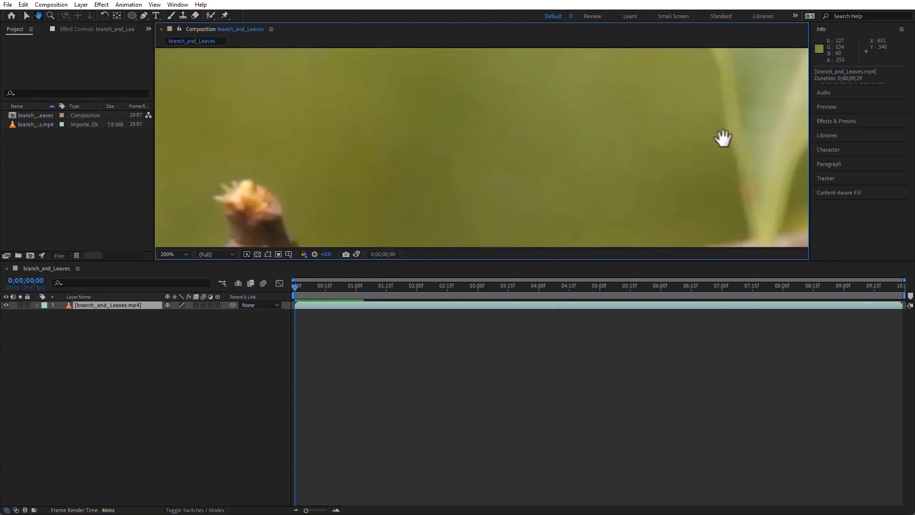
# Inspect the broken branch stub up close at 300% magnification using the Zoom tool.
pyautogui.click(50, 16)
pyautogui.keyDown('alt'); pyautogui.click(408, 150); pyautogui.keyUp('alt')
pyautogui.moveTo(466, 158); pyautogui.dragTo(503, 181)
pyautogui.moveTo(376, 146); pyautogui.dragTo(462, 206)
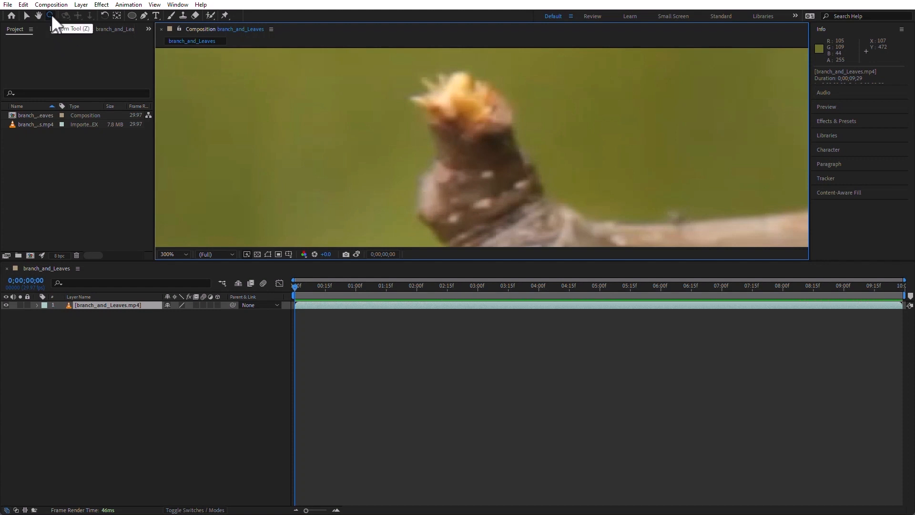
# Return to the Selection tool and bring the composition view back to 50% magnification.
pyautogui.press('v')
pyautogui.press(',')
pyautogui.press(',')
pyautogui.press(',')
pyautogui.press(',')
pyautogui.press(',')
pyautogui.press(',')
pyautogui.press(',')
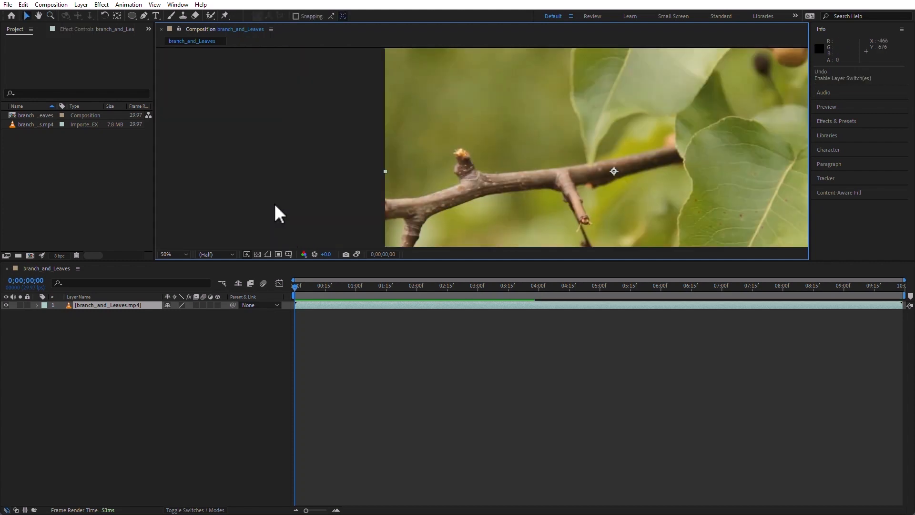
pyautogui.press('.')
pyautogui.press('.')
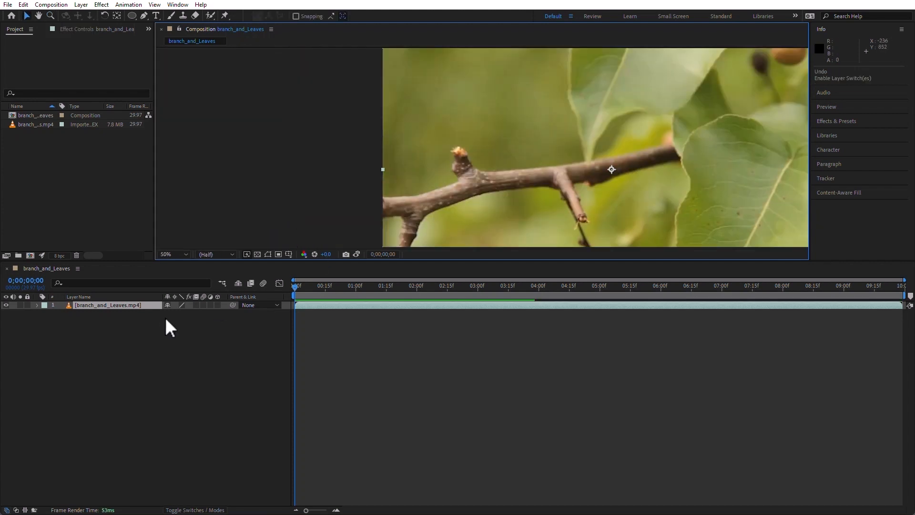
# Make the branch_and_Leaves.mp4 layer 3D and orbit the view slightly with the Orbit Around Cursor tool.
pyautogui.click(218, 305)
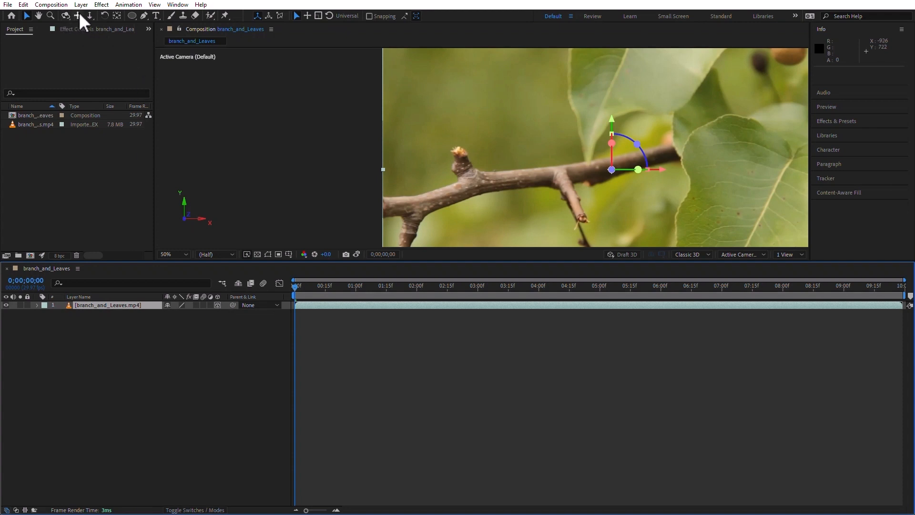
pyautogui.click(66, 16)
pyautogui.moveTo(586, 128)
pyautogui.mouseDown()
pyautogui.moveTo(547, 136)
pyautogui.moveTo(547, 116)
pyautogui.moveTo(617, 89)
pyautogui.moveTo(629, 116)
pyautogui.moveTo(620, 147)
pyautogui.moveTo(578, 158)
pyautogui.moveTo(523, 149)
pyautogui.moveTo(514, 161)
pyautogui.moveTo(596, 130)
pyautogui.mouseUp()
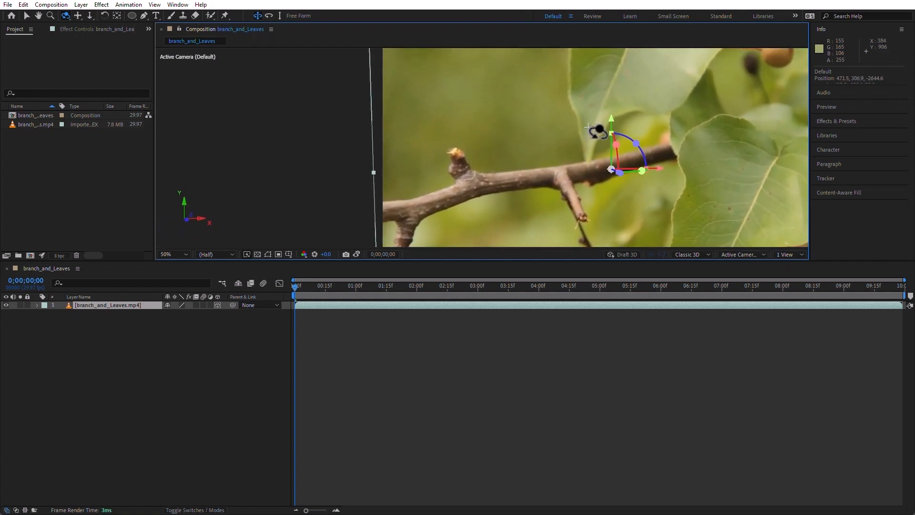
pyautogui.moveTo(597, 130)
pyautogui.mouseDown()
pyautogui.moveTo(587, 135)
pyautogui.moveTo(590, 115)
pyautogui.moveTo(593, 132)
pyautogui.mouseUp()
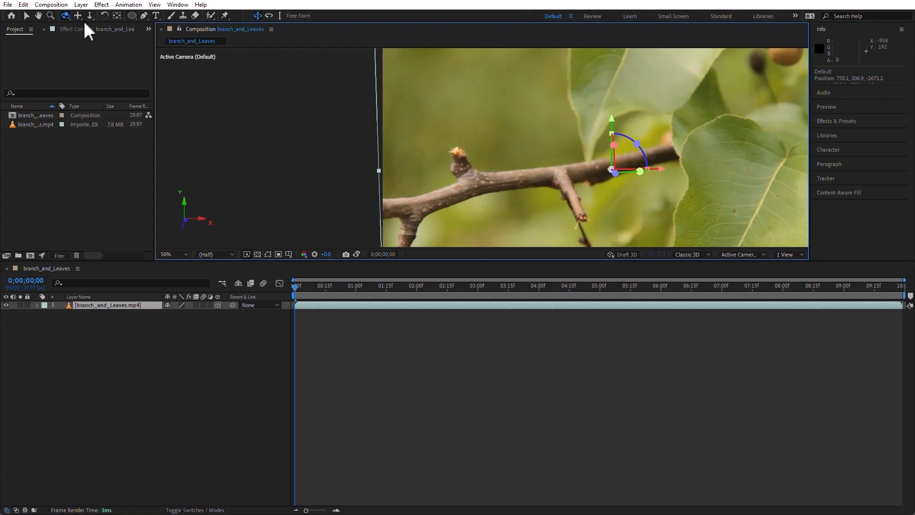
# Switch the orbit mode to Camera POI and back to Cursor, and orbit the view around points on the footage.
pyautogui.click(67, 17)
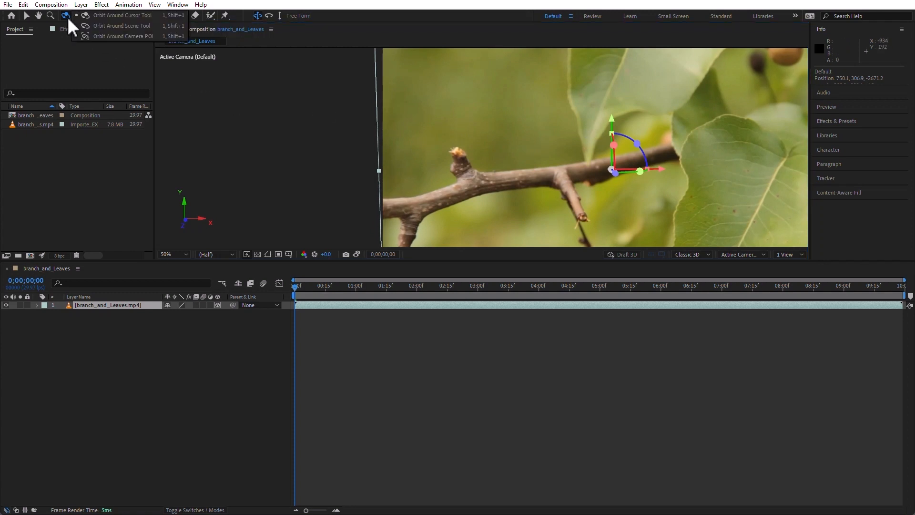
pyautogui.click(130, 36)
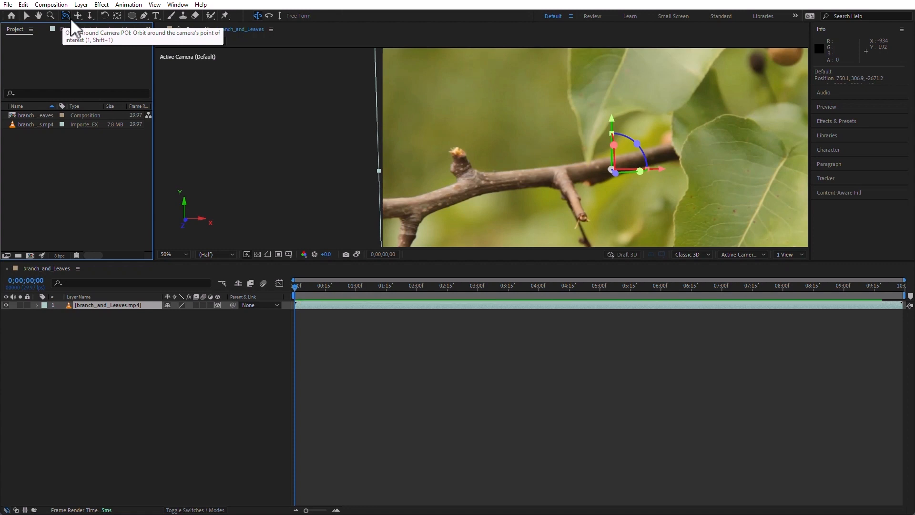
pyautogui.moveTo(65, 16); pyautogui.dragTo(125, 15)
pyautogui.moveTo(510, 116)
pyautogui.mouseDown()
pyautogui.moveTo(510, 138)
pyautogui.moveTo(470, 125)
pyautogui.moveTo(486, 98)
pyautogui.moveTo(517, 112)
pyautogui.moveTo(521, 143)
pyautogui.moveTo(495, 151)
pyautogui.moveTo(468, 114)
pyautogui.moveTo(484, 102)
pyautogui.moveTo(519, 121)
pyautogui.mouseUp()
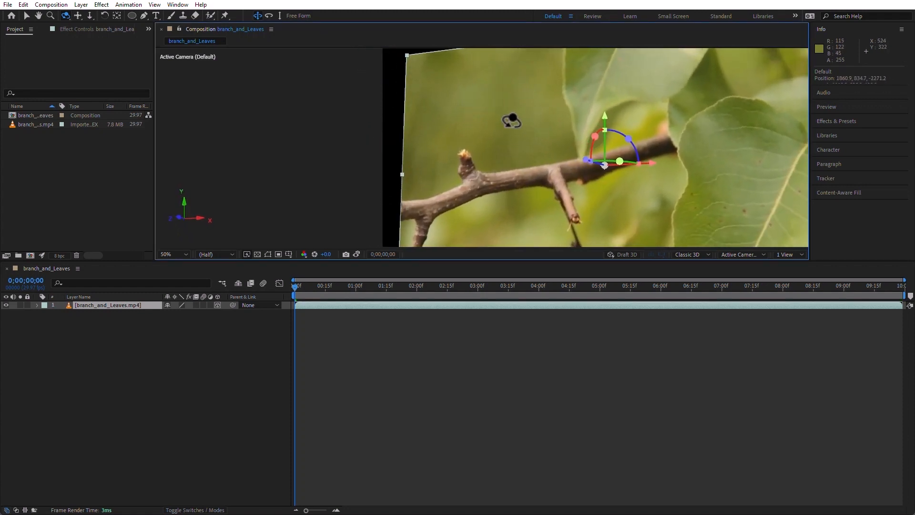
pyautogui.moveTo(708, 138); pyautogui.dragTo(738, 122)
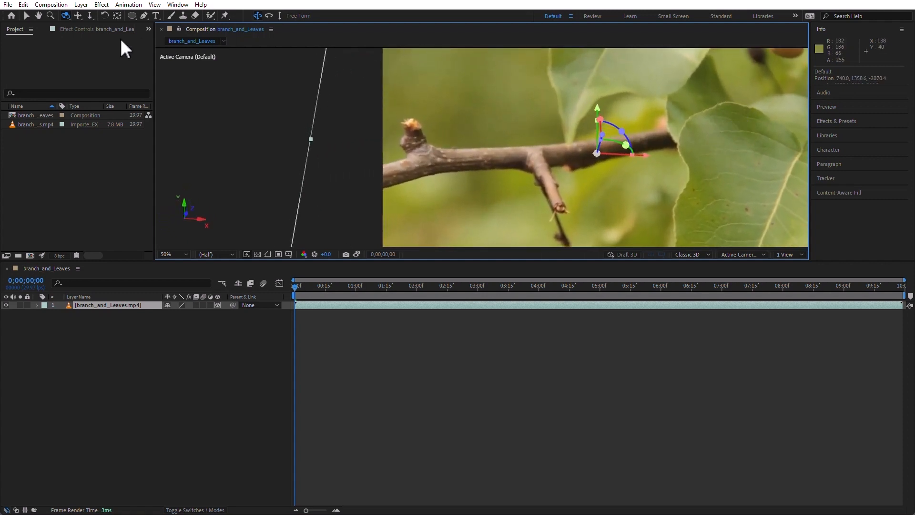
# Orbit the view around the scene and around the camera's point of interest, and turn the layer back to 2D.
pyautogui.click(65, 15)
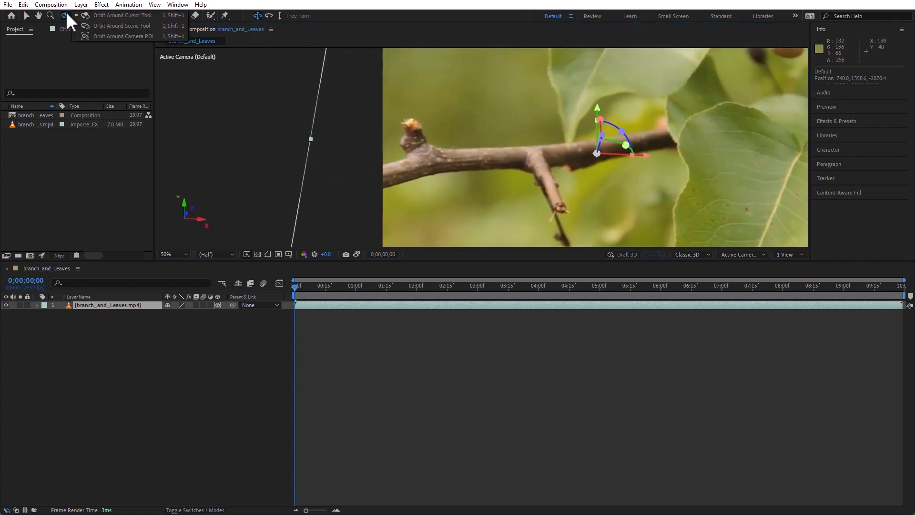
pyautogui.click(134, 28)
pyautogui.moveTo(490, 147); pyautogui.dragTo(512, 154)
pyautogui.moveTo(70, 16); pyautogui.dragTo(139, 38)
pyautogui.moveTo(372, 102); pyautogui.dragTo(433, 128)
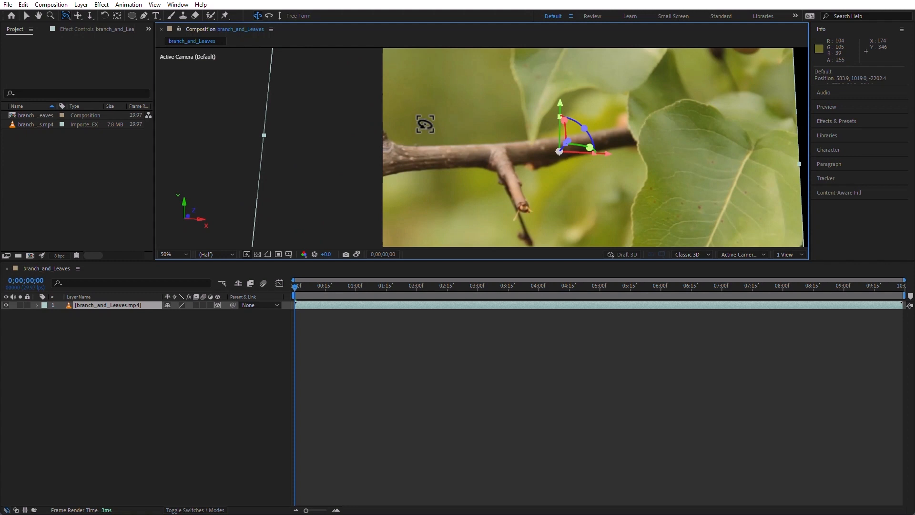
pyautogui.click(220, 305)
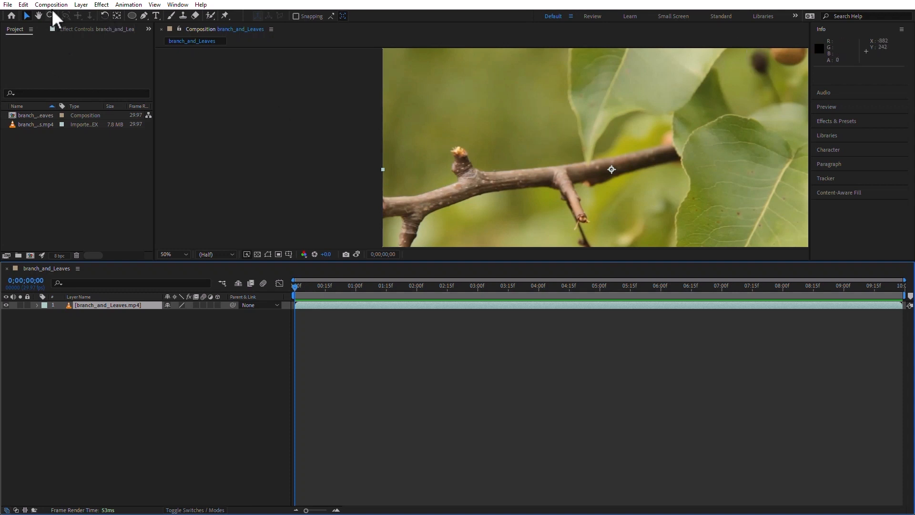
# Try rotating the footage layer by about -4.9° around its centred anchor point, and undo the rotation.
pyautogui.click(104, 15)
pyautogui.moveTo(499, 106); pyautogui.dragTo(549, 134)
pyautogui.moveTo(549, 135)
pyautogui.mouseDown()
pyautogui.moveTo(570, 135)
pyautogui.moveTo(535, 141)
pyautogui.moveTo(598, 128)
pyautogui.moveTo(539, 160)
pyautogui.moveTo(555, 142)
pyautogui.mouseUp()
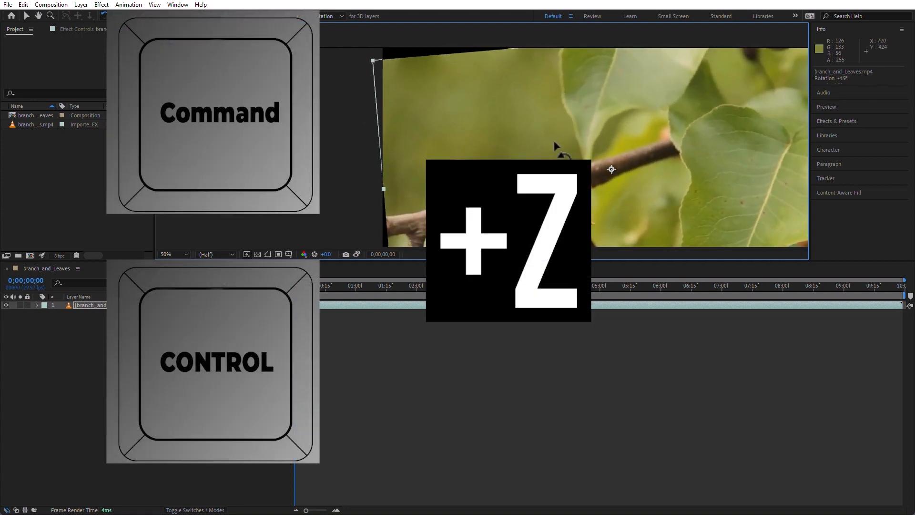
pyautogui.hotkey('ctrl', 'z')
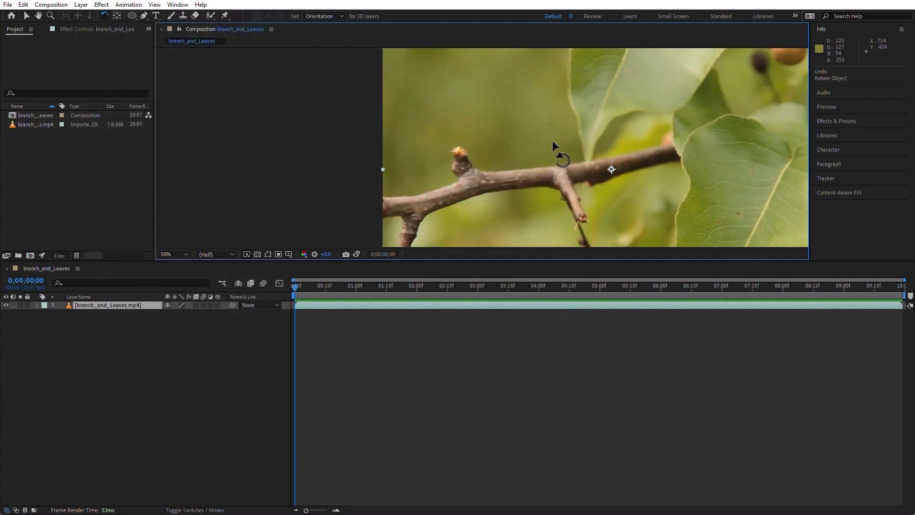
# Move the layer's anchor point to the upper-left part of the footage and rotate the layer around it to about -6°.
pyautogui.click(116, 15)
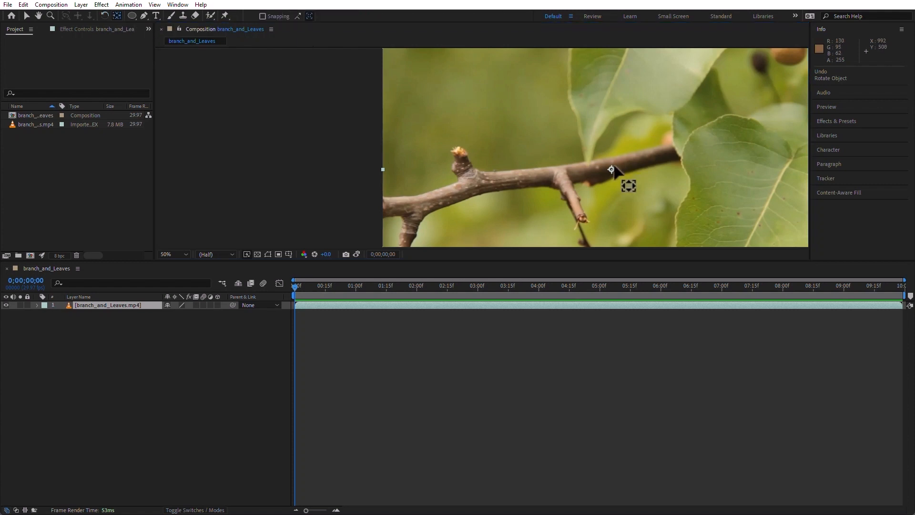
pyautogui.moveTo(611, 169); pyautogui.dragTo(429, 75)
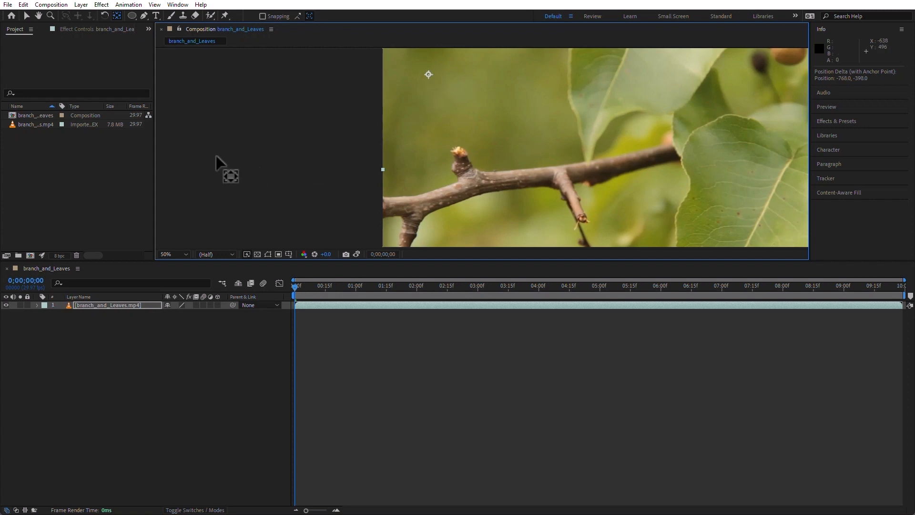
pyautogui.click(104, 15)
pyautogui.moveTo(613, 131)
pyautogui.mouseDown()
pyautogui.moveTo(600, 190)
pyautogui.moveTo(634, 157)
pyautogui.moveTo(617, 161)
pyautogui.moveTo(639, 117)
pyautogui.moveTo(625, 129)
pyautogui.mouseUp()
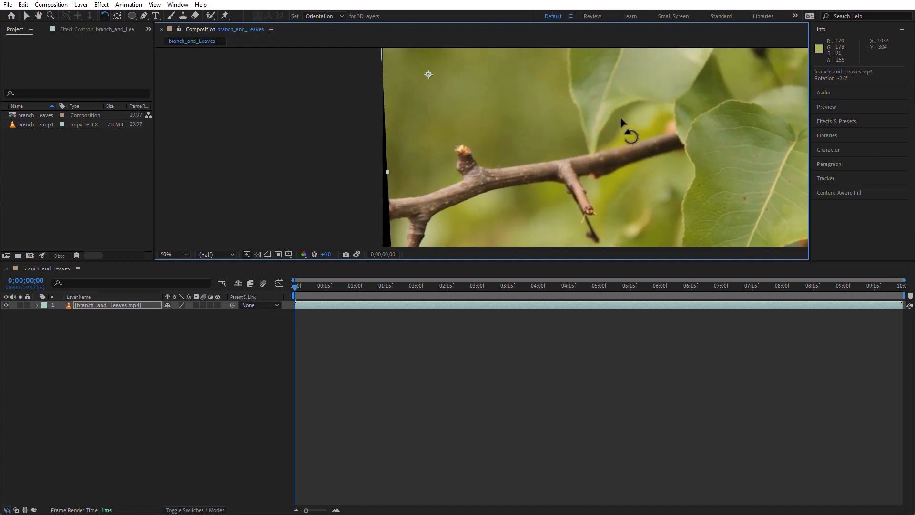
pyautogui.press(',')
pyautogui.moveTo(571, 169); pyautogui.dragTo(609, 163)
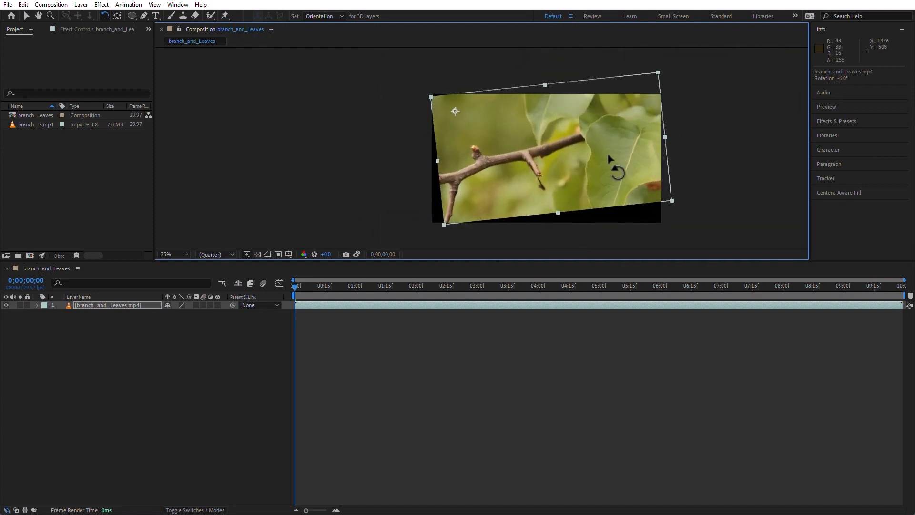
# Draw a rectangular mask on the branch_and_Leaves.mp4 layer, spanning about 338 to 1569 px horizontally and 212 to 889 px vertically.
pyautogui.click(132, 15)
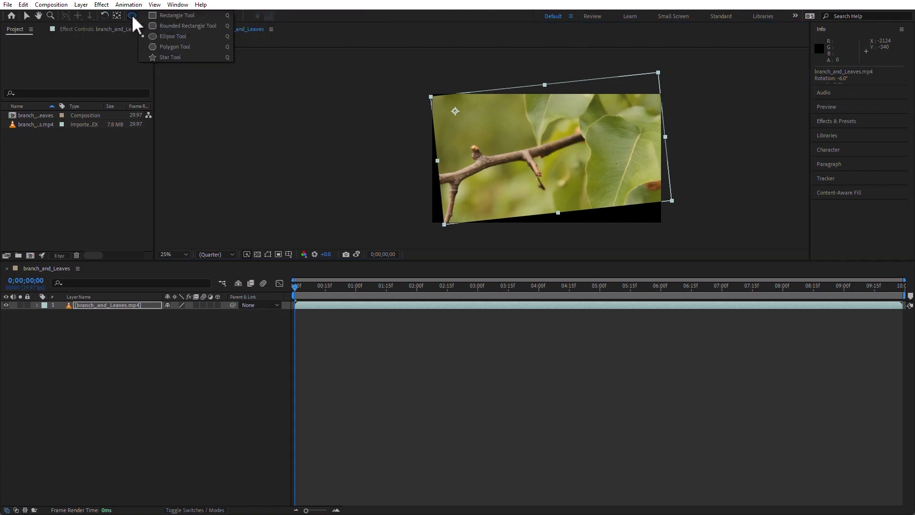
pyautogui.click(200, 15)
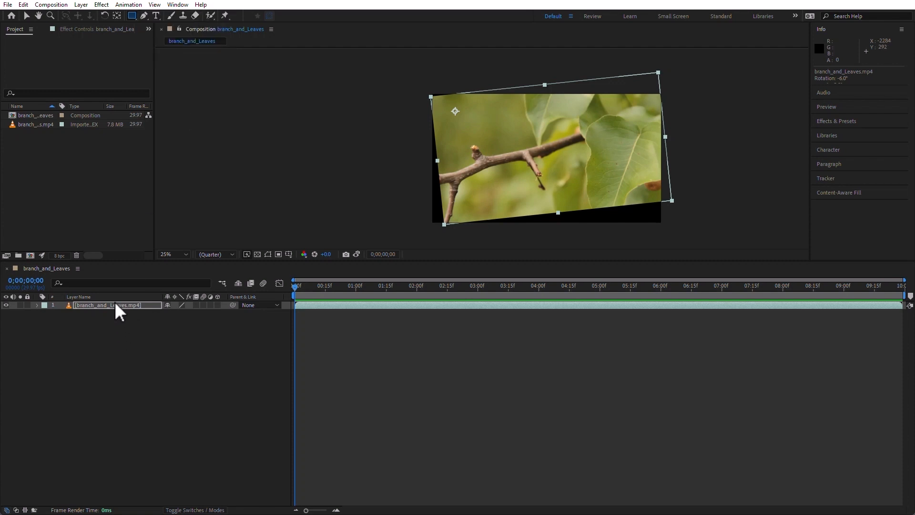
pyautogui.click(117, 306)
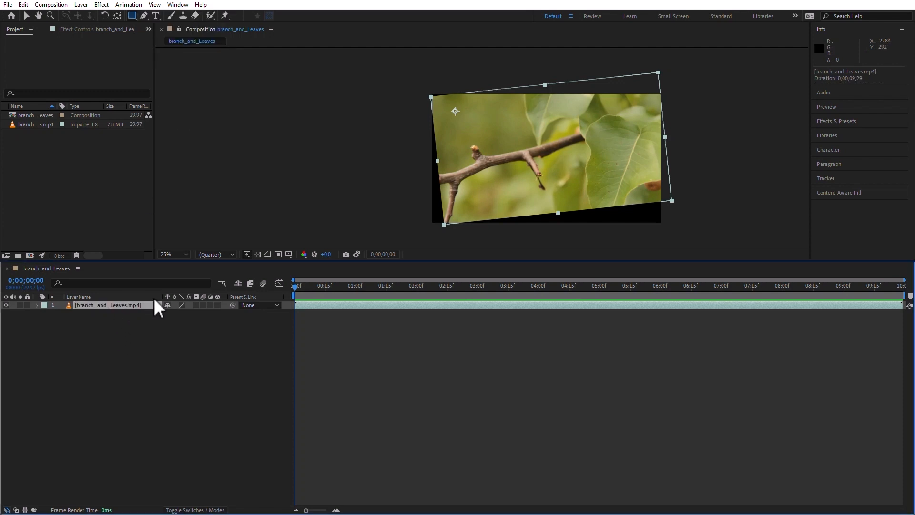
pyautogui.moveTo(473, 116)
pyautogui.mouseDown()
pyautogui.moveTo(546, 156)
pyautogui.moveTo(627, 181)
pyautogui.mouseUp()
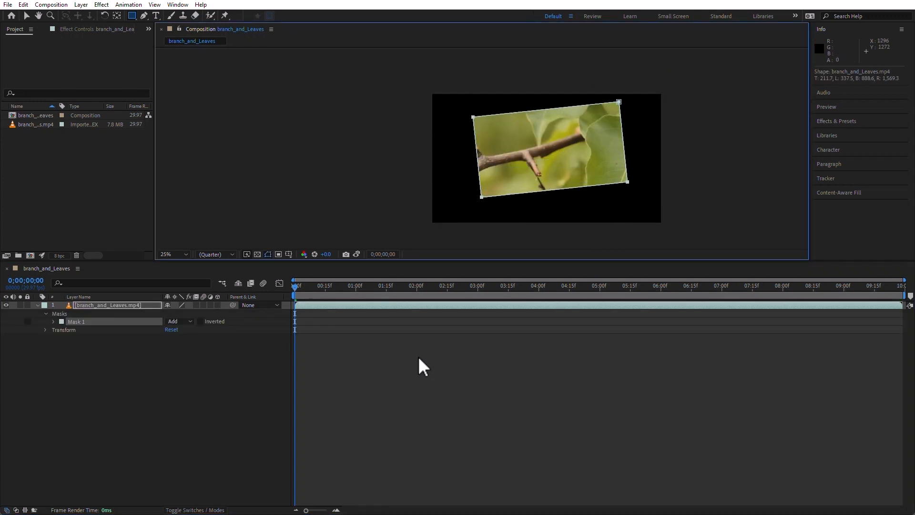
# Deselect the footage layer and draw a red rectangle about 1272 by 468 px on a new shape layer over it.
pyautogui.click(41, 474)
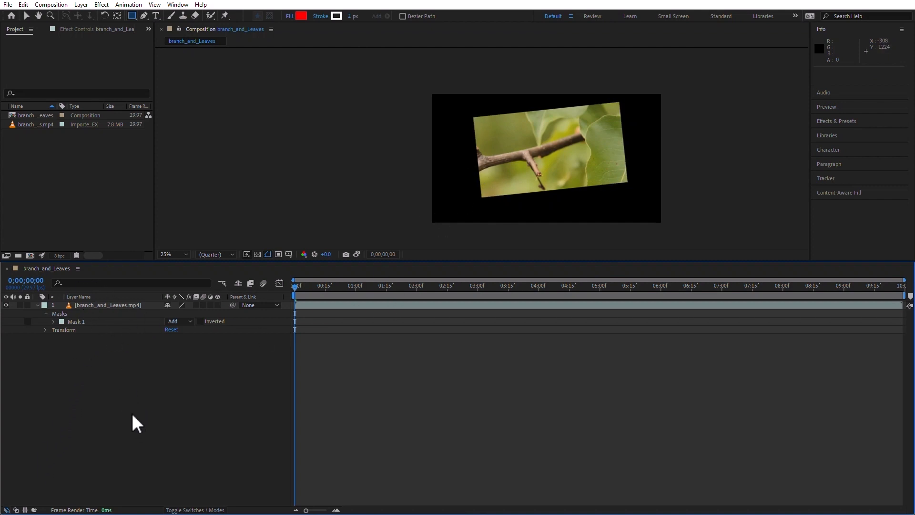
pyautogui.moveTo(463, 126)
pyautogui.mouseDown()
pyautogui.moveTo(501, 163)
pyautogui.moveTo(615, 182)
pyautogui.mouseUp()
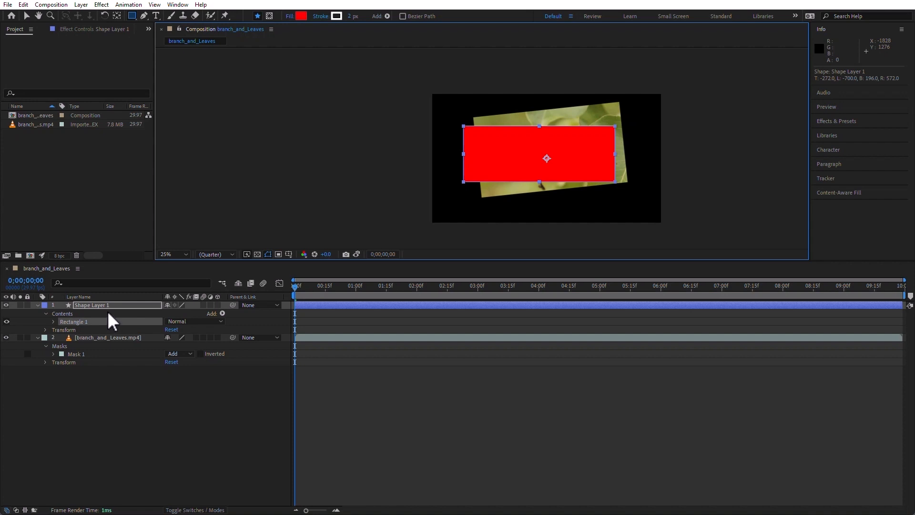
# Undo the red rectangle and the footage mask, and reset the branch_and_Leaves.mp4 layer's transform.
pyautogui.hotkey('ctrl', 'z')
pyautogui.hotkey('ctrl', 'z')
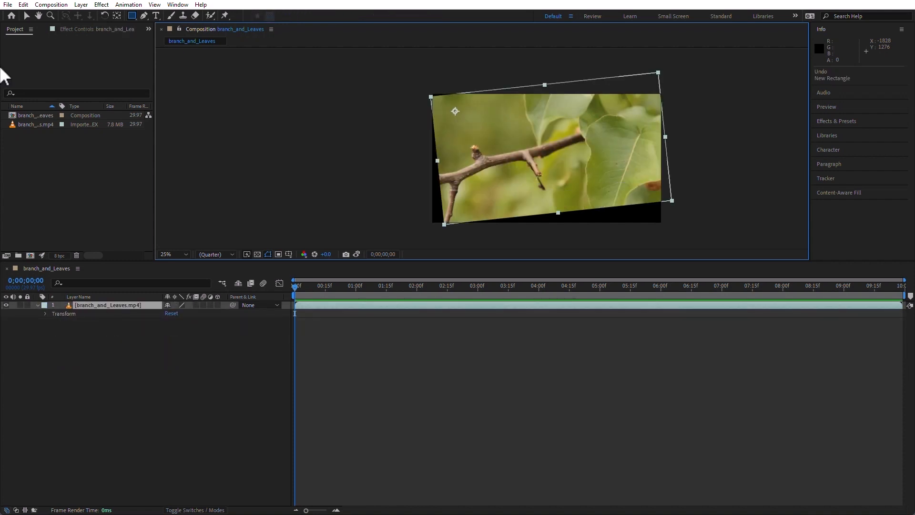
pyautogui.click(181, 313)
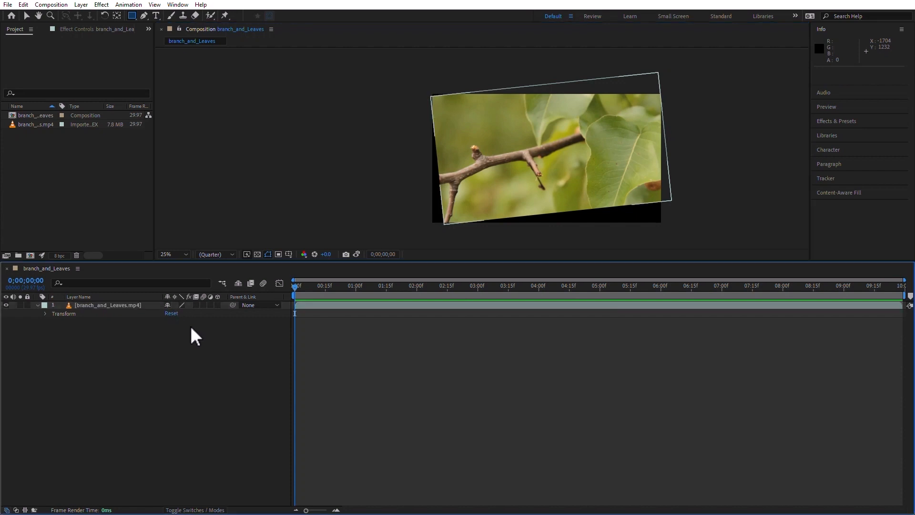
pyautogui.click(171, 313)
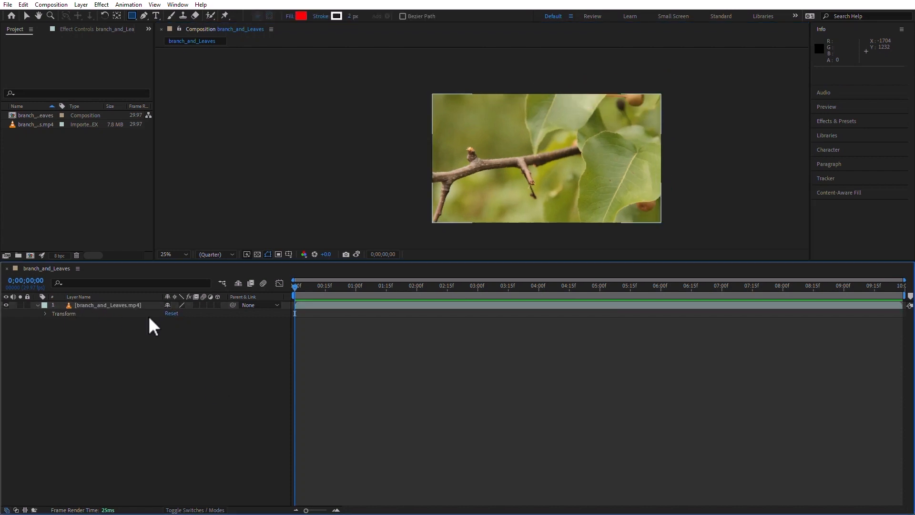
# Try drawing a closed, curved red shape over the branch with the Pen tool, and delete its shape layer.
pyautogui.moveTo(144, 16); pyautogui.dragTo(203, 15)
pyautogui.click(451, 166)
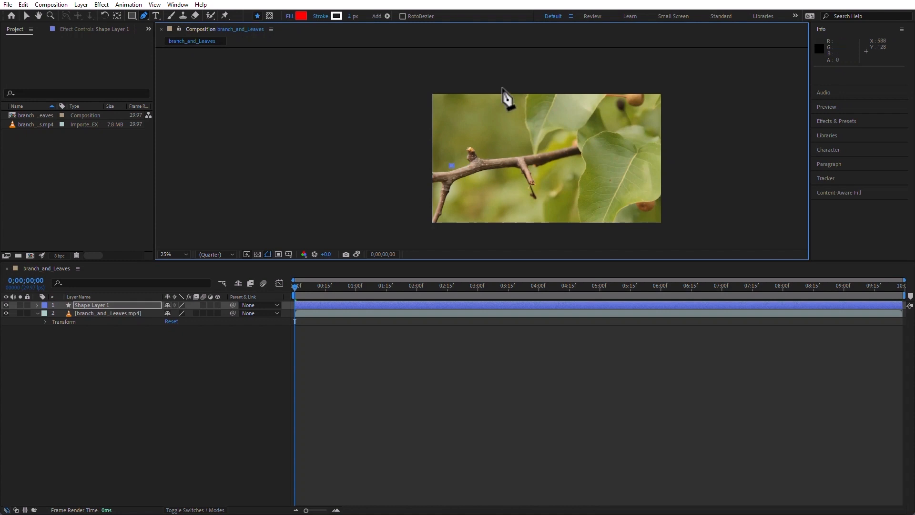
pyautogui.moveTo(506, 113); pyautogui.dragTo(549, 116)
pyautogui.moveTo(534, 158); pyautogui.dragTo(536, 184)
pyautogui.moveTo(574, 108); pyautogui.dragTo(509, 90)
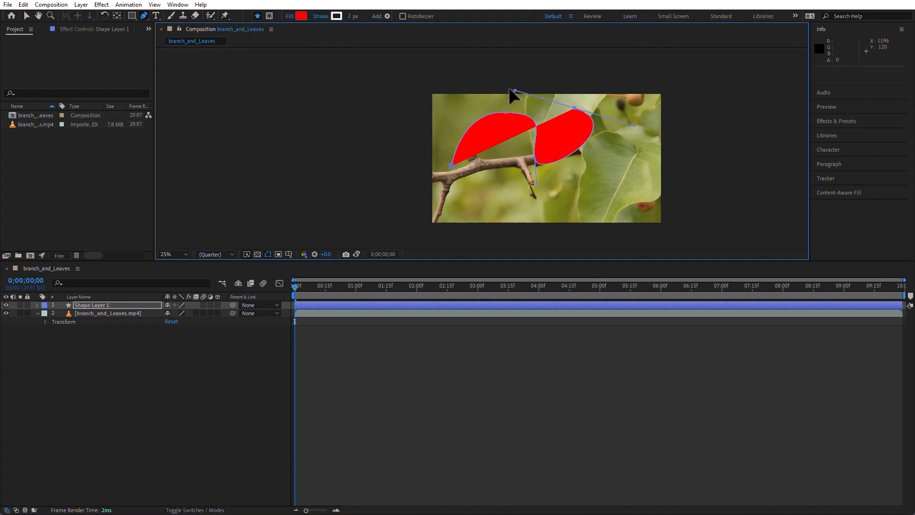
pyautogui.click(501, 188)
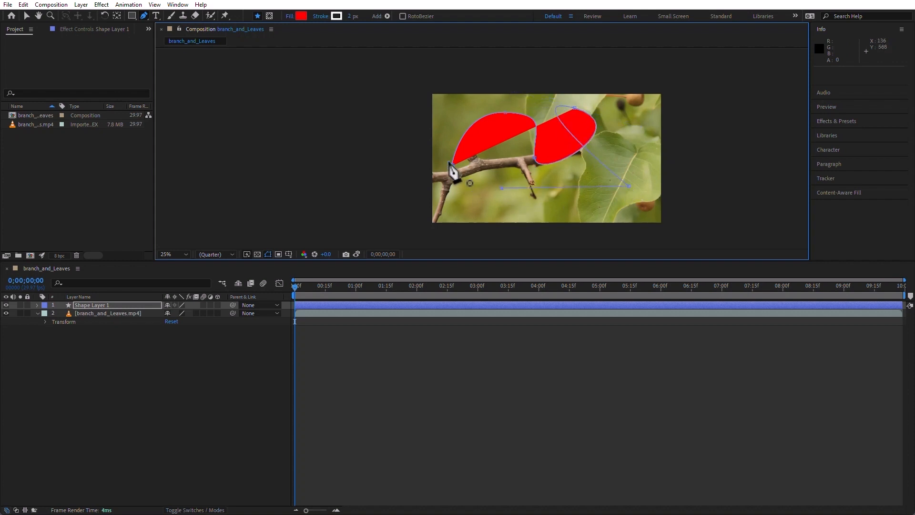
pyautogui.click(452, 166)
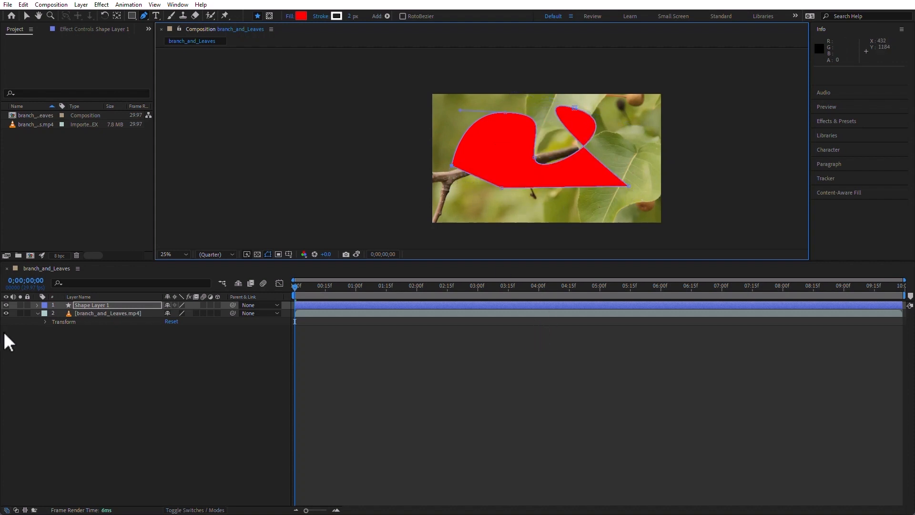
pyautogui.click(108, 306)
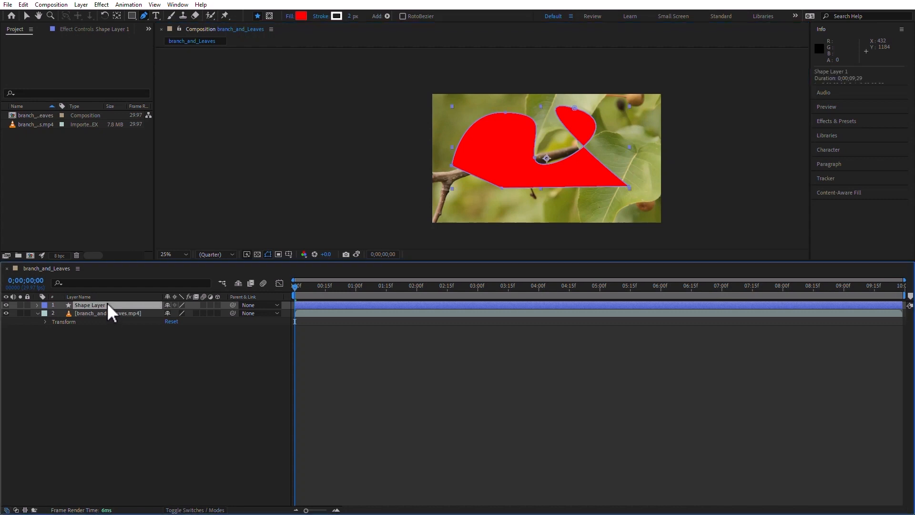
pyautogui.press('Delete')
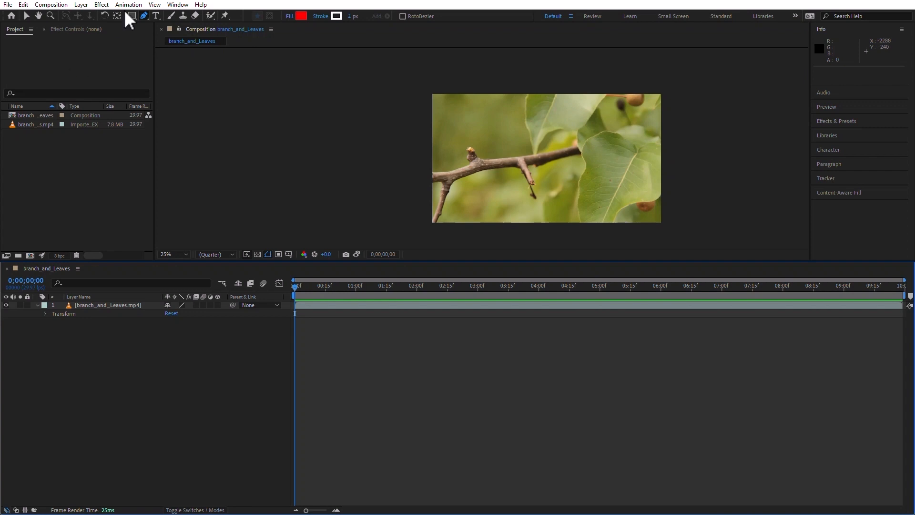
# Activate the Horizontal Type tool.
pyautogui.moveTo(156, 15); pyautogui.dragTo(209, 17)
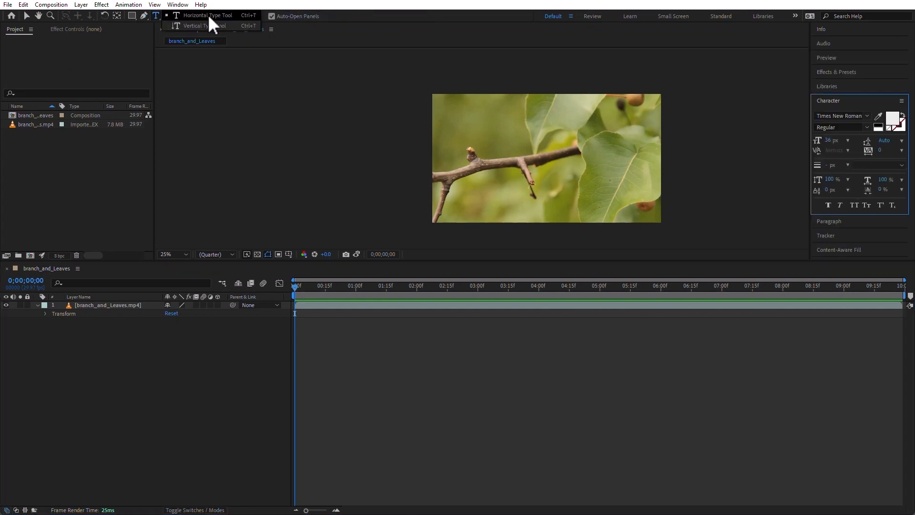
pyautogui.moveTo(208, 14); pyautogui.dragTo(208, 15)
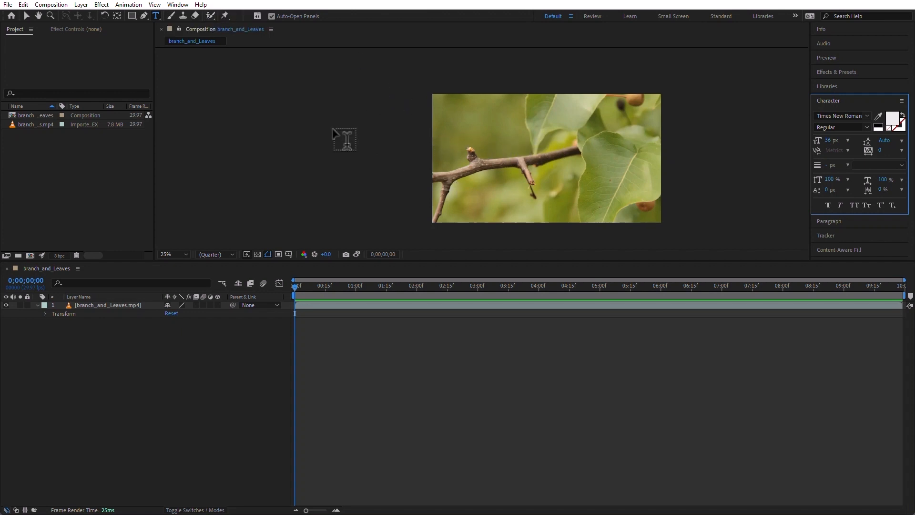
# Activate the Brush tool and open the branch_and_Leaves.mp4 layer in its own layer viewer for painting.
pyautogui.click(171, 15)
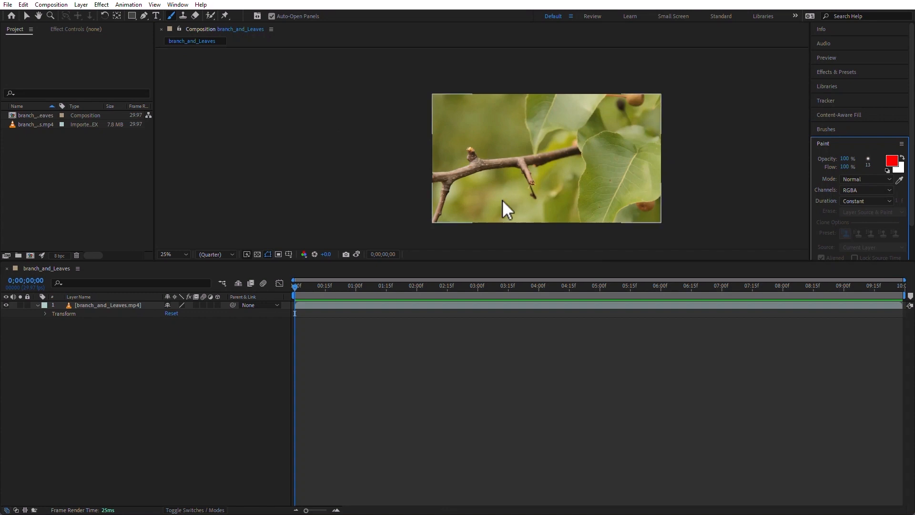
pyautogui.click(491, 142)
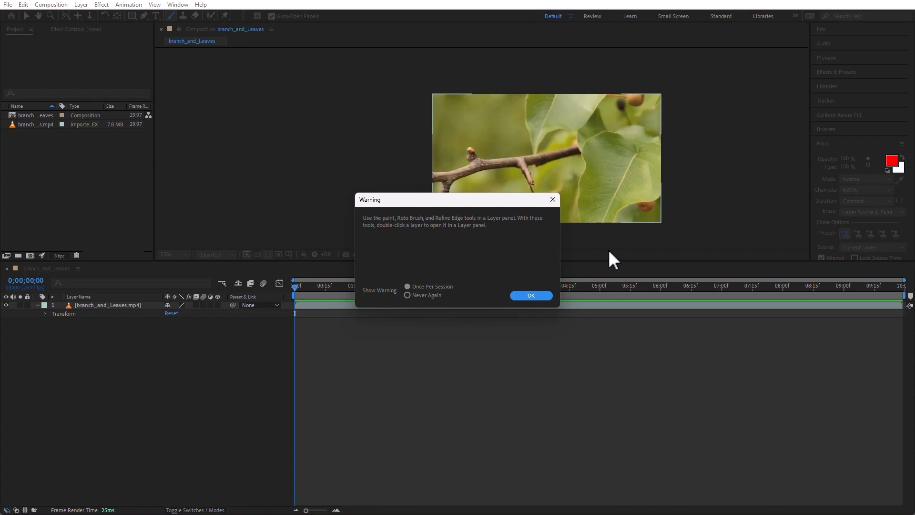
pyautogui.click(536, 295)
pyautogui.click(60, 306)
pyautogui.doubleClick(70, 306)
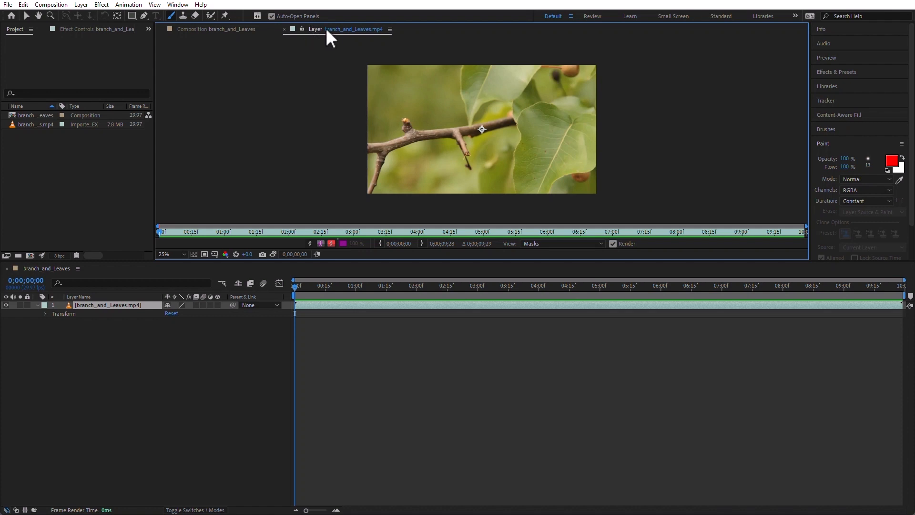
pyautogui.click(196, 29)
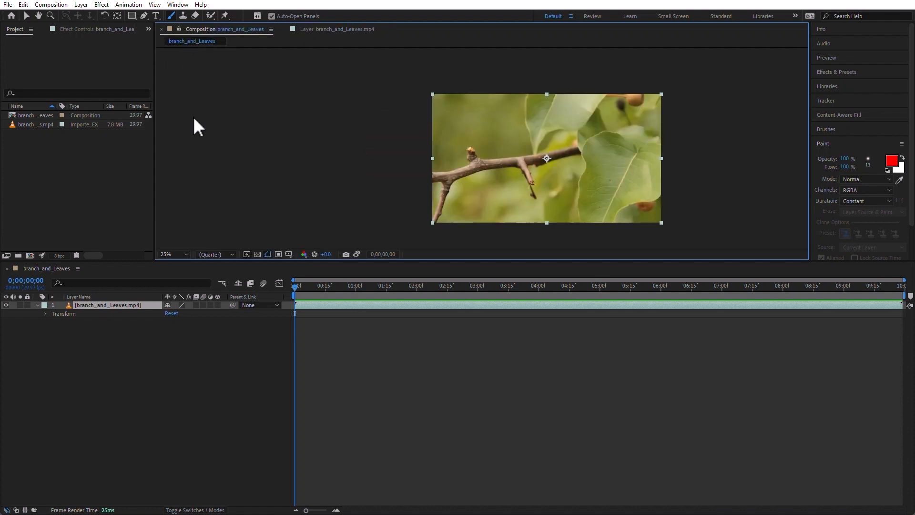
pyautogui.click(308, 29)
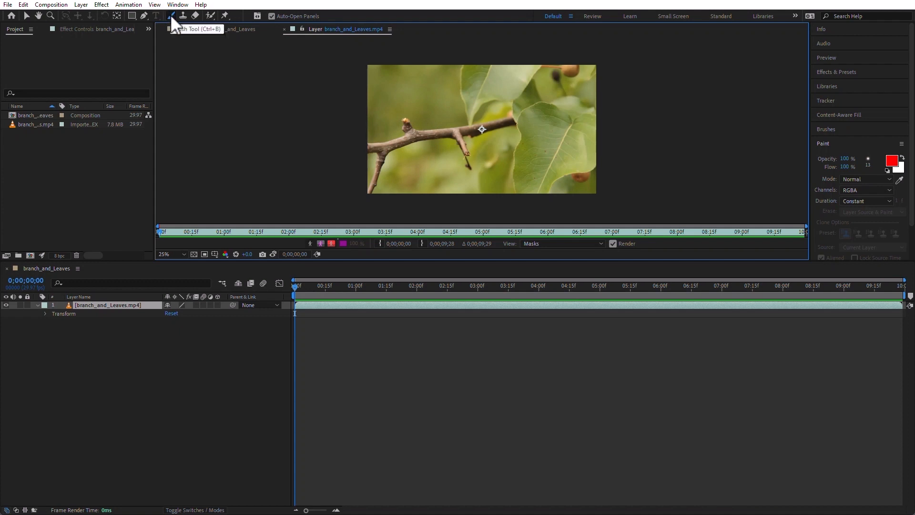
# Enlarge the upper workspace area so the full Brushes and Paint settings fit.
pyautogui.click(826, 129)
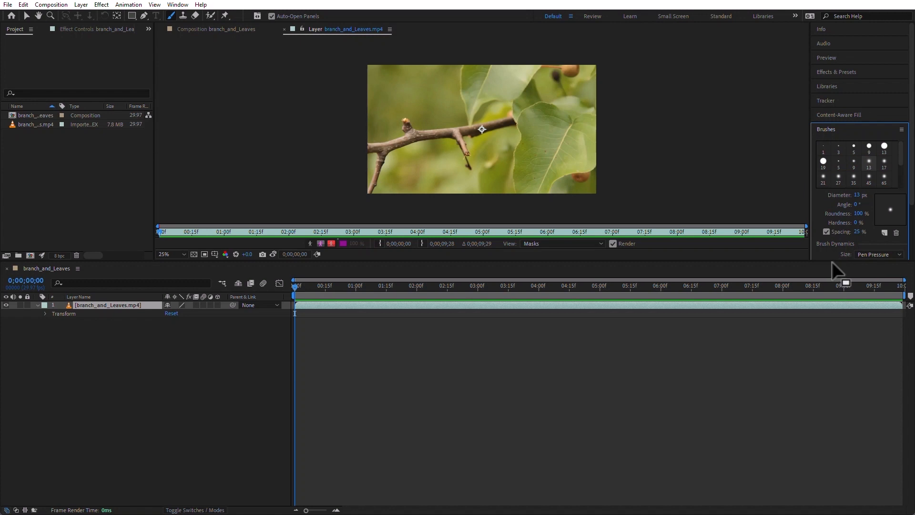
pyautogui.moveTo(831, 261); pyautogui.dragTo(827, 331)
pyautogui.click(826, 323)
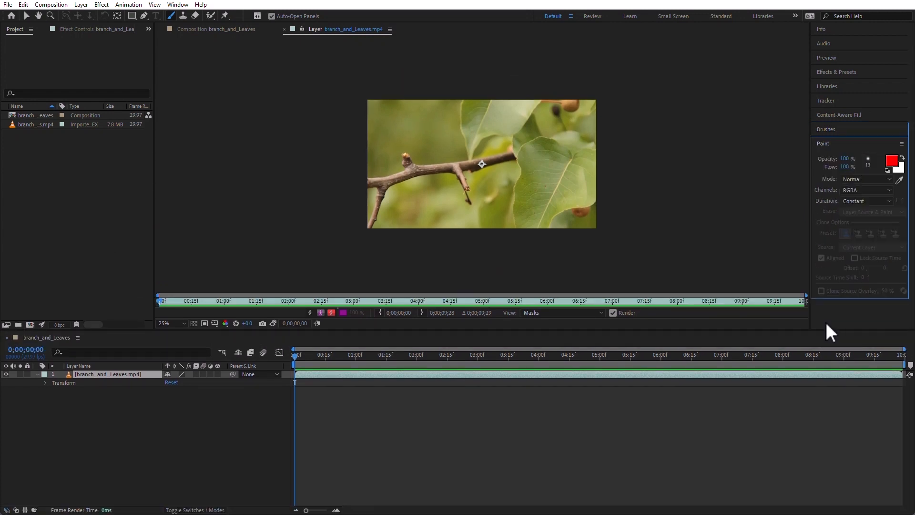
pyautogui.click(825, 128)
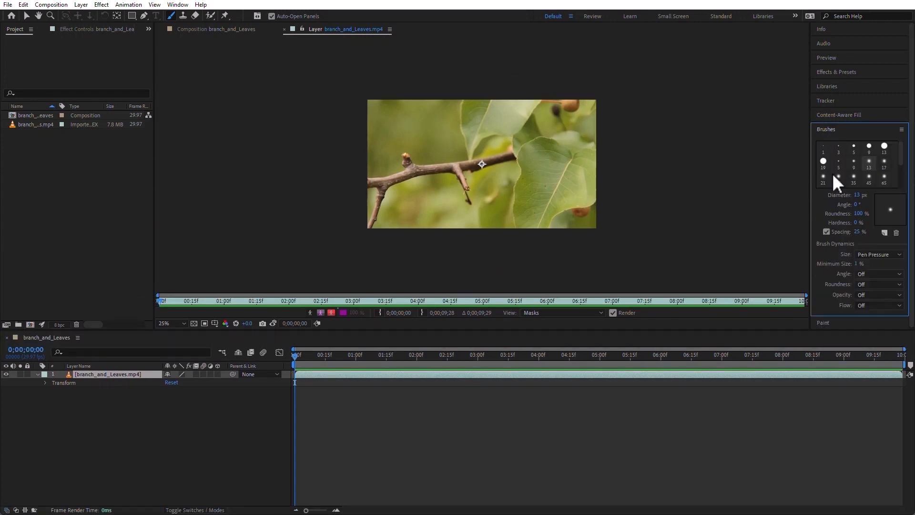
pyautogui.click(827, 323)
# Dock the Brushes and Paint settings together as a separate tabbed group beside the layer viewer.
pyautogui.moveTo(823, 141); pyautogui.dragTo(833, 137)
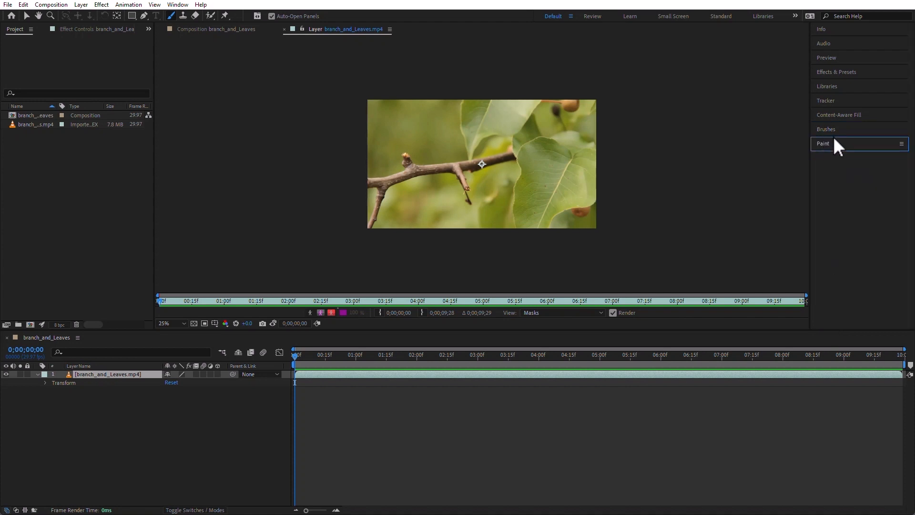
pyautogui.click(849, 131)
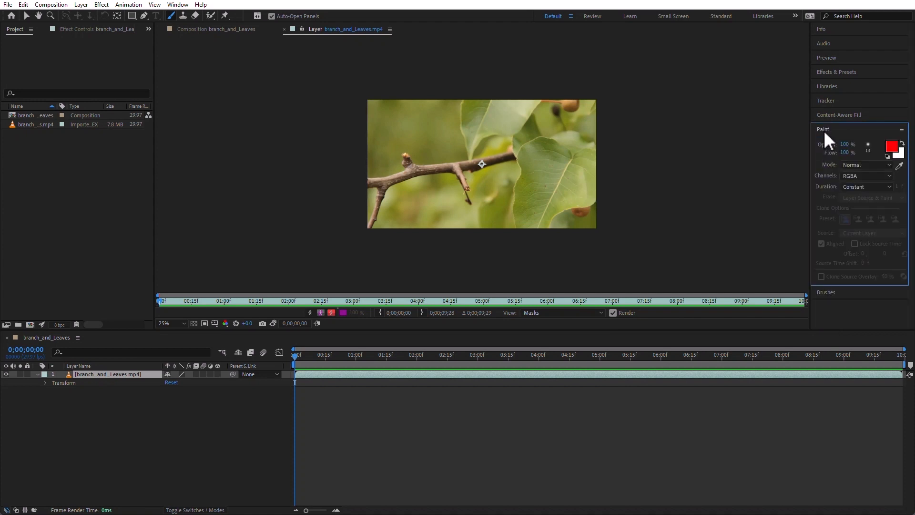
pyautogui.moveTo(823, 131)
pyautogui.mouseDown()
pyautogui.moveTo(866, 231)
pyautogui.moveTo(846, 231)
pyautogui.moveTo(860, 171)
pyautogui.mouseUp()
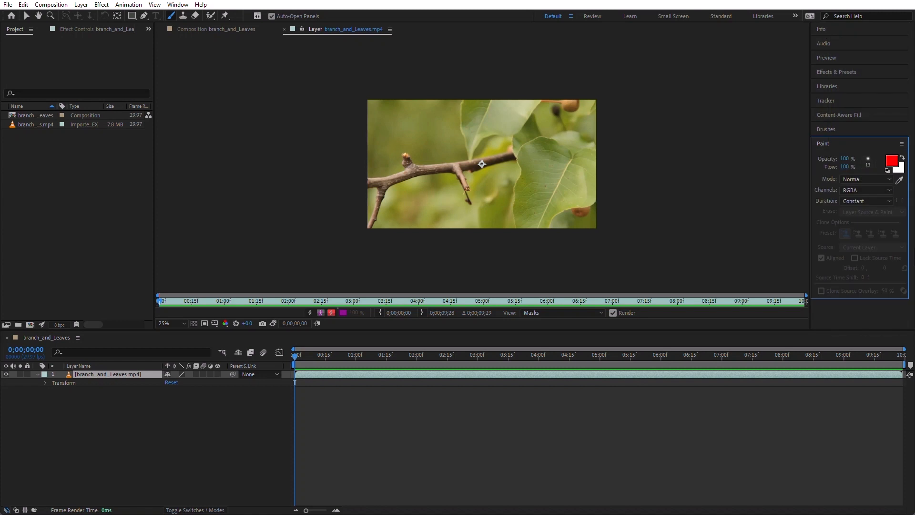
pyautogui.click(826, 128)
pyautogui.moveTo(814, 127)
pyautogui.mouseDown()
pyautogui.moveTo(830, 137)
pyautogui.moveTo(867, 310)
pyautogui.moveTo(855, 205)
pyautogui.mouseUp()
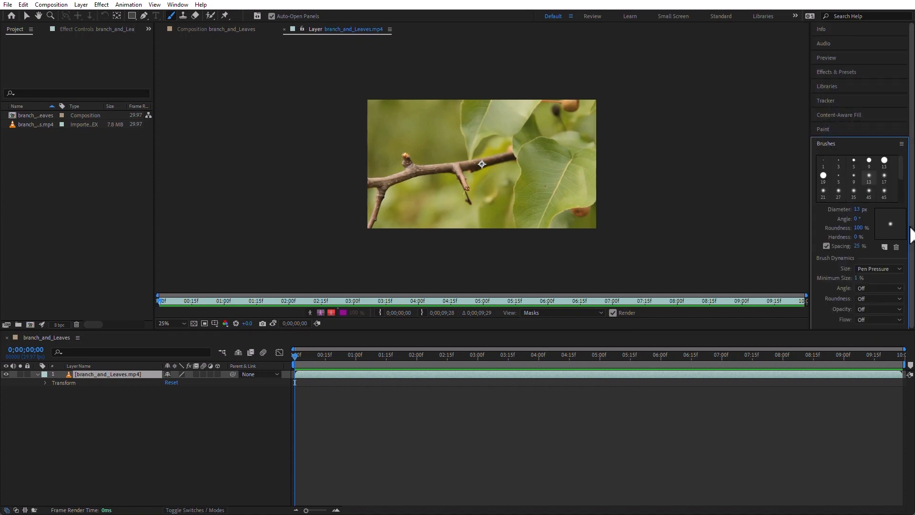
pyautogui.moveTo(829, 139)
pyautogui.mouseDown()
pyautogui.moveTo(703, 93)
pyautogui.moveTo(804, 133)
pyautogui.moveTo(860, 201)
pyautogui.mouseUp()
pyautogui.moveTo(824, 127)
pyautogui.mouseDown()
pyautogui.moveTo(748, 67)
pyautogui.moveTo(771, 110)
pyautogui.mouseUp()
pyautogui.click(726, 30)
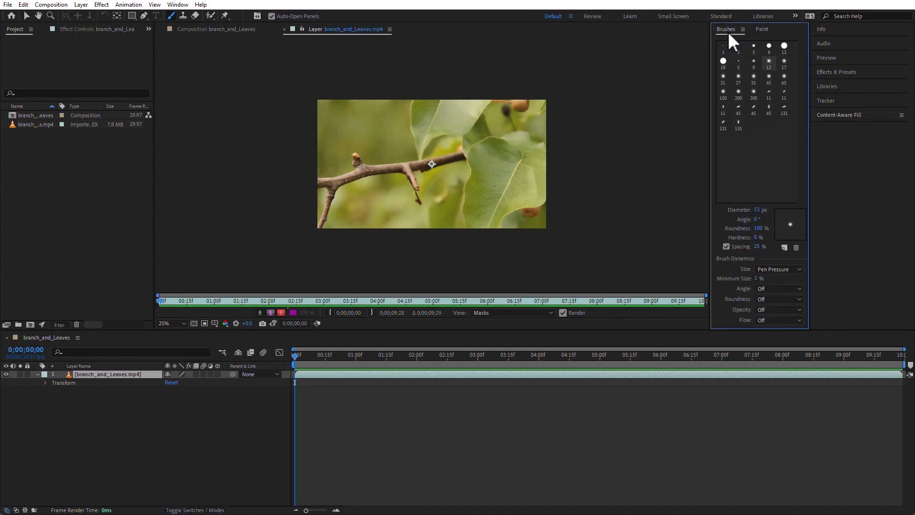
# Set the paint foreground color to olive green 59691C, sampled from the footage.
pyautogui.click(764, 28)
pyautogui.click(725, 29)
pyautogui.click(770, 28)
pyautogui.click(726, 29)
pyautogui.click(758, 30)
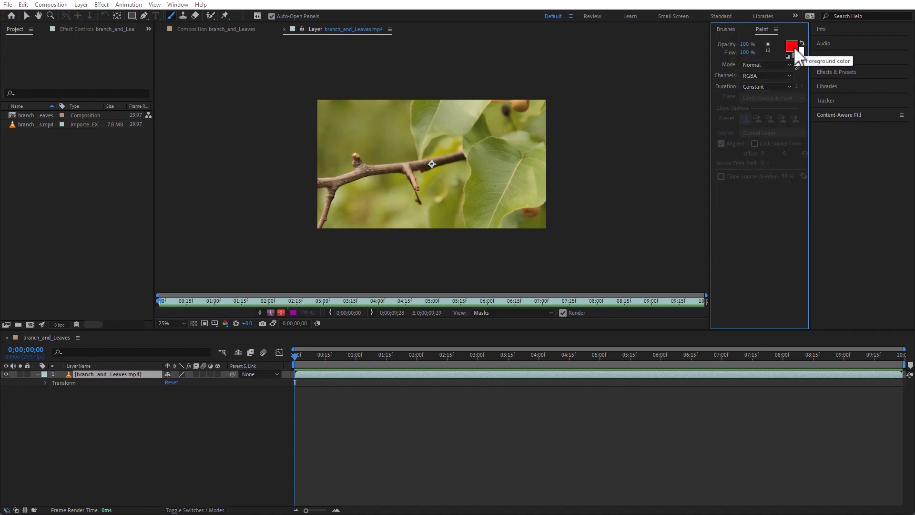
pyautogui.click(792, 46)
pyautogui.click(536, 245)
pyautogui.click(496, 135)
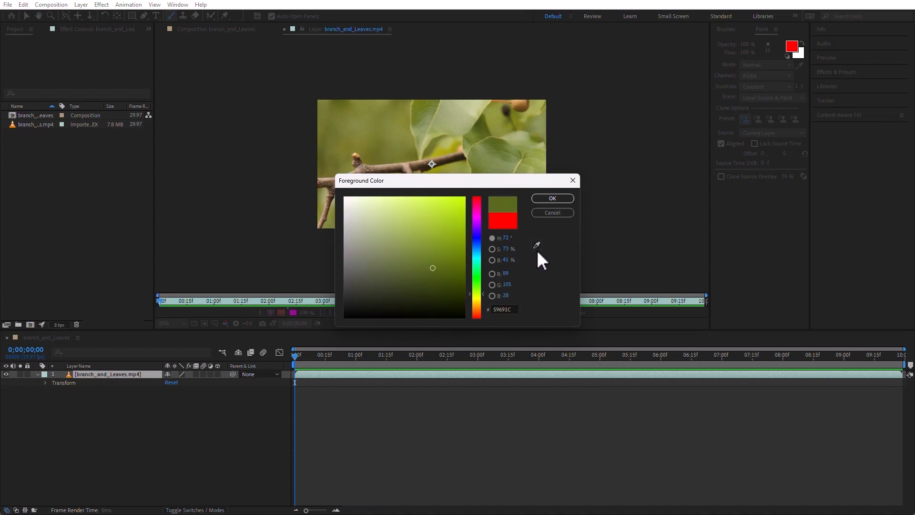
pyautogui.click(550, 198)
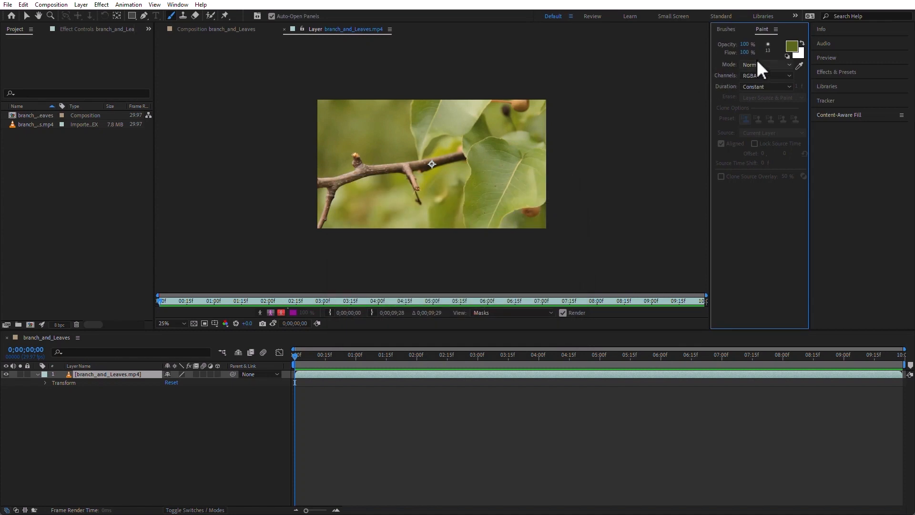
# Set the brush diameter to 155 px and paint a green S-shaped trial stroke across the footage.
pyautogui.click(727, 29)
pyautogui.moveTo(757, 209); pyautogui.dragTo(819, 215)
pyautogui.moveTo(503, 154)
pyautogui.mouseDown()
pyautogui.moveTo(366, 128)
pyautogui.moveTo(444, 118)
pyautogui.moveTo(401, 174)
pyautogui.moveTo(412, 210)
pyautogui.moveTo(538, 196)
pyautogui.mouseUp()
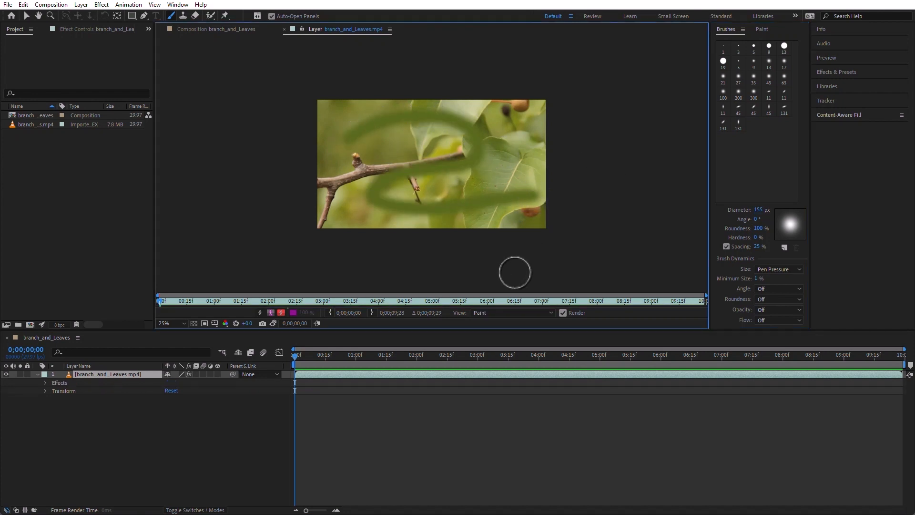
# Undo the trial stroke and set the paint duration to Write On.
pyautogui.click(762, 30)
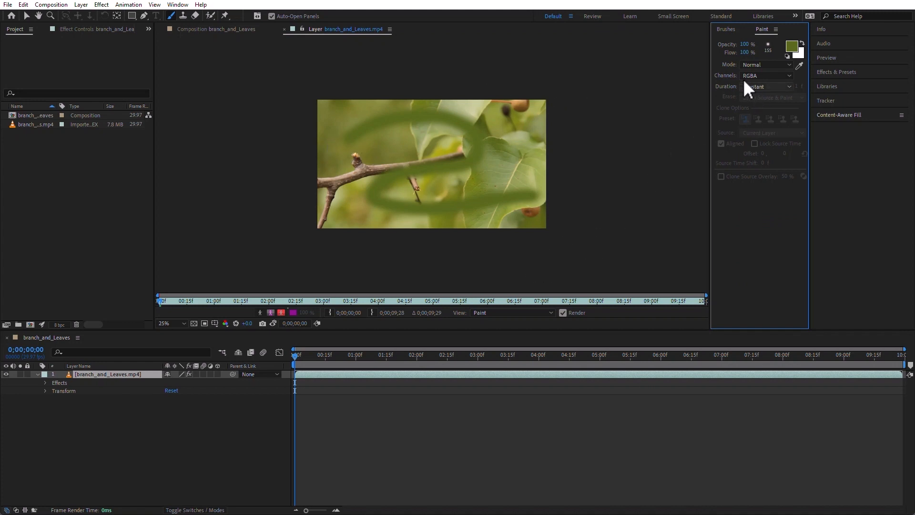
pyautogui.click(777, 88)
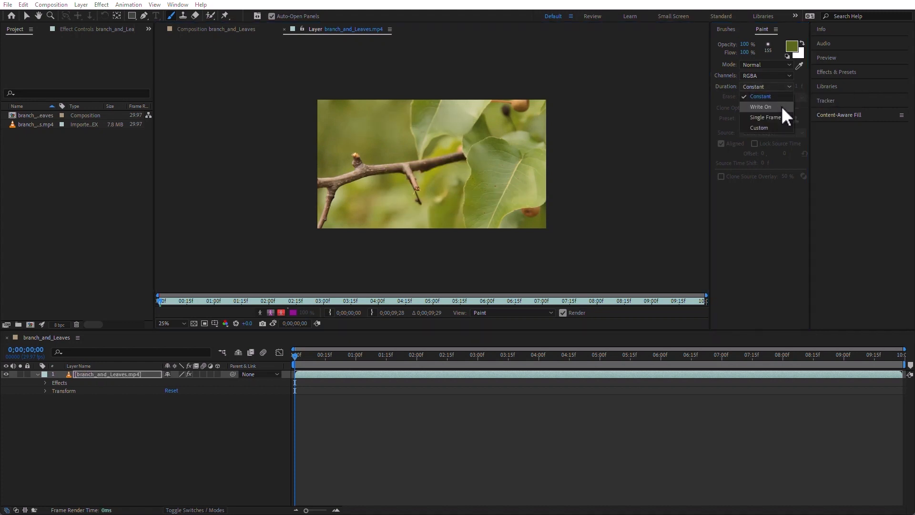
pyautogui.click(782, 106)
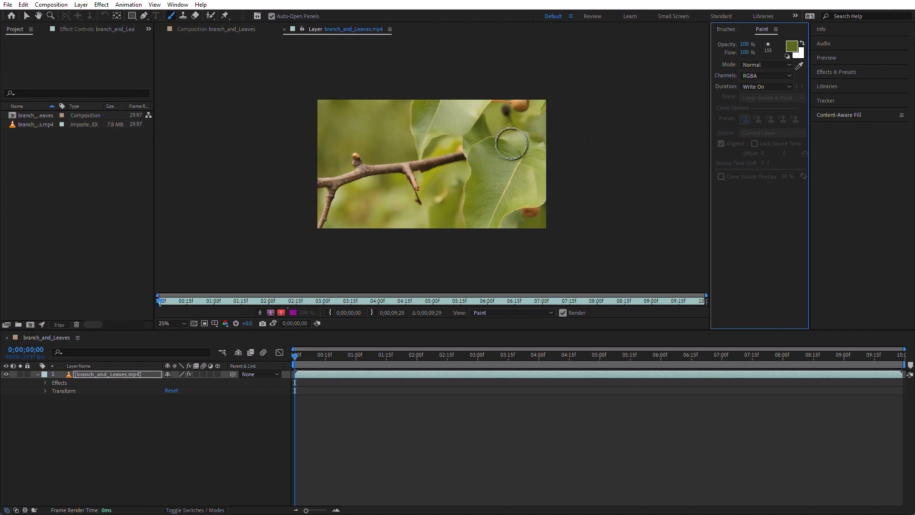
# Paint a large S-shaped stroke across the whole footage and preview its animation in the layer and composition views.
pyautogui.moveTo(337, 116)
pyautogui.mouseDown()
pyautogui.moveTo(473, 113)
pyautogui.moveTo(359, 216)
pyautogui.moveTo(527, 214)
pyautogui.mouseUp()
pyautogui.press('space')
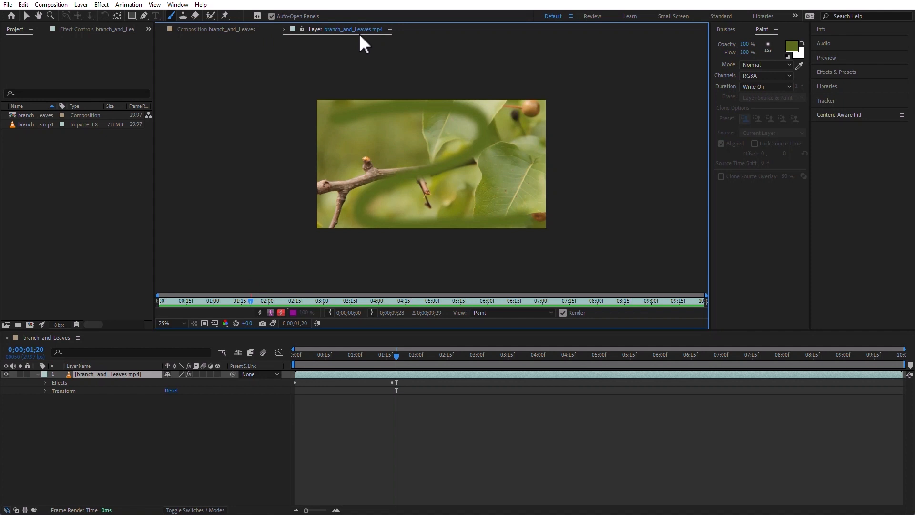
pyautogui.click(204, 29)
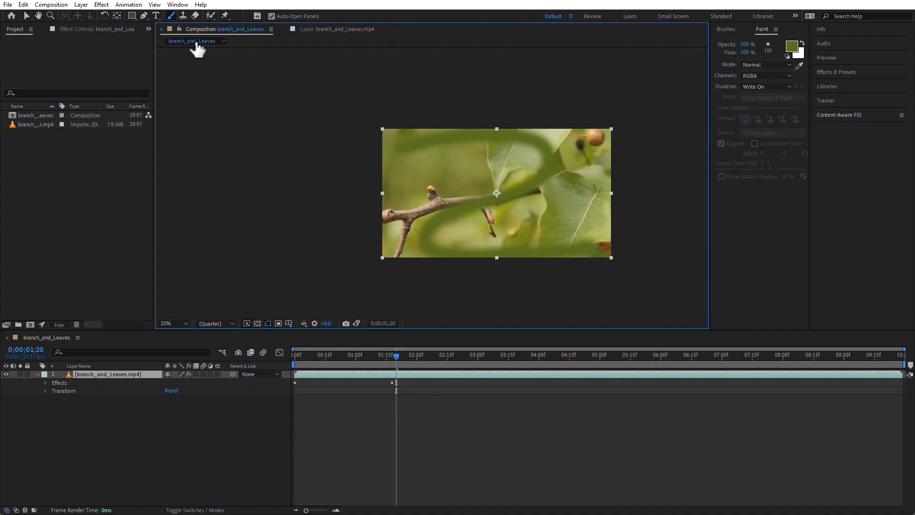
# Try the Clone Stamp in the composition and the Eraser on the painted branch_and_Leaves.mp4 layer in its layer view.
pyautogui.click(182, 16)
pyautogui.click(466, 170)
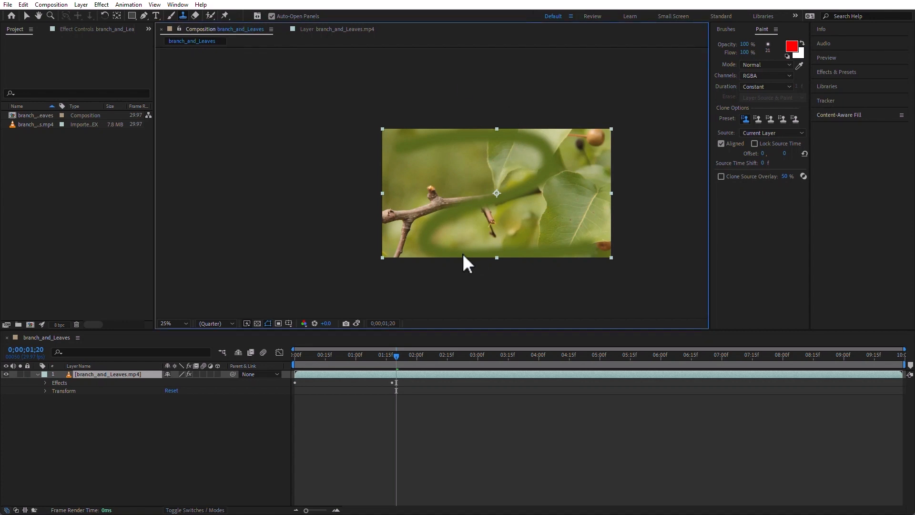
pyautogui.click(331, 29)
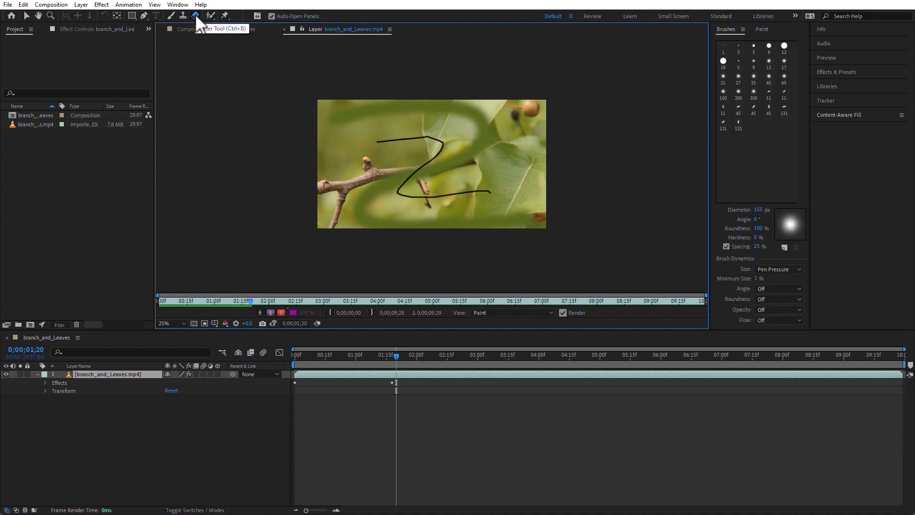
pyautogui.click(196, 13)
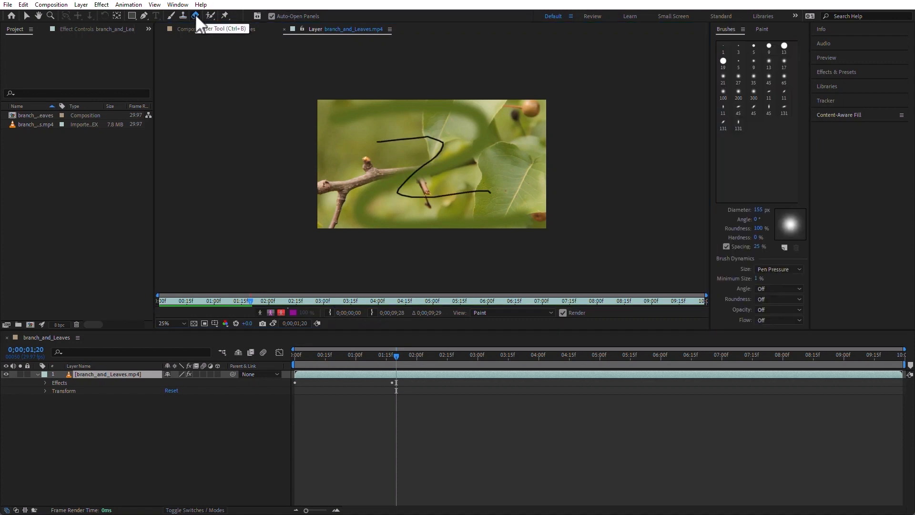
pyautogui.moveTo(396, 143); pyautogui.dragTo(329, 150)
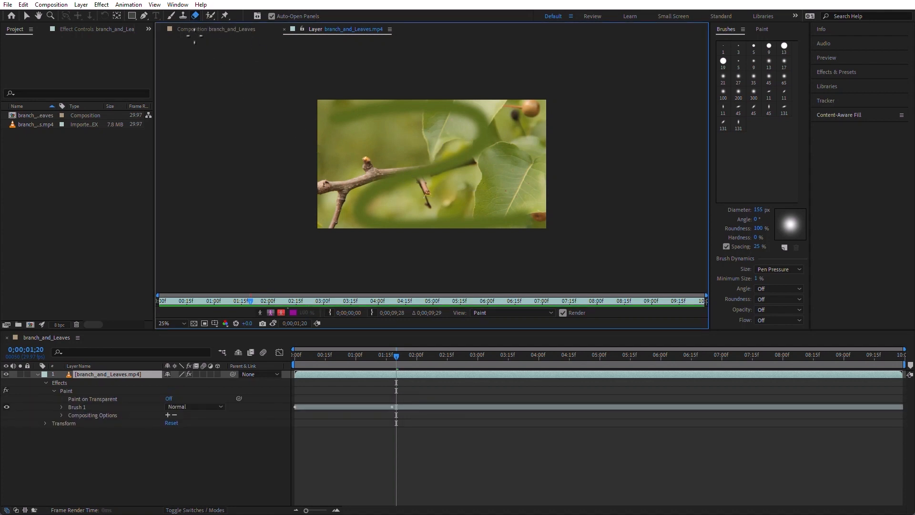
pyautogui.click(195, 16)
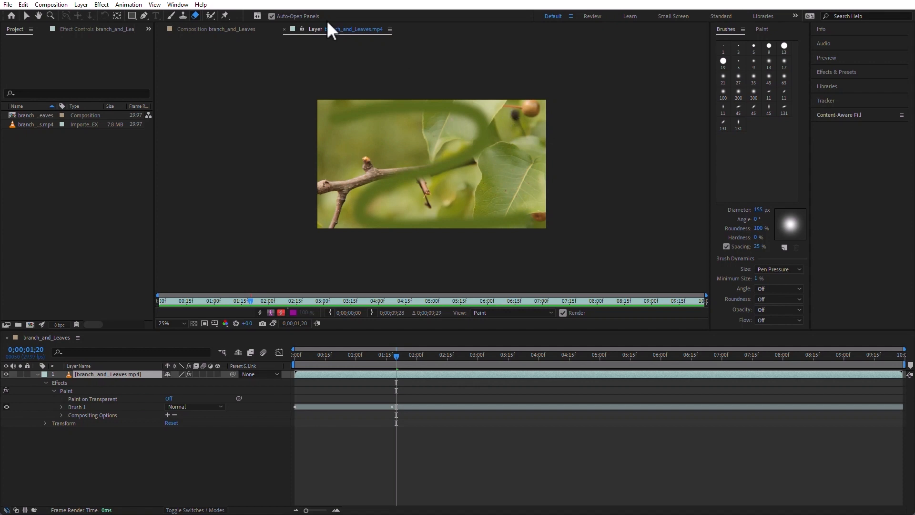
# Delete the Paint effect from the branch_and_Leaves.mp4 layer.
pyautogui.click(209, 14)
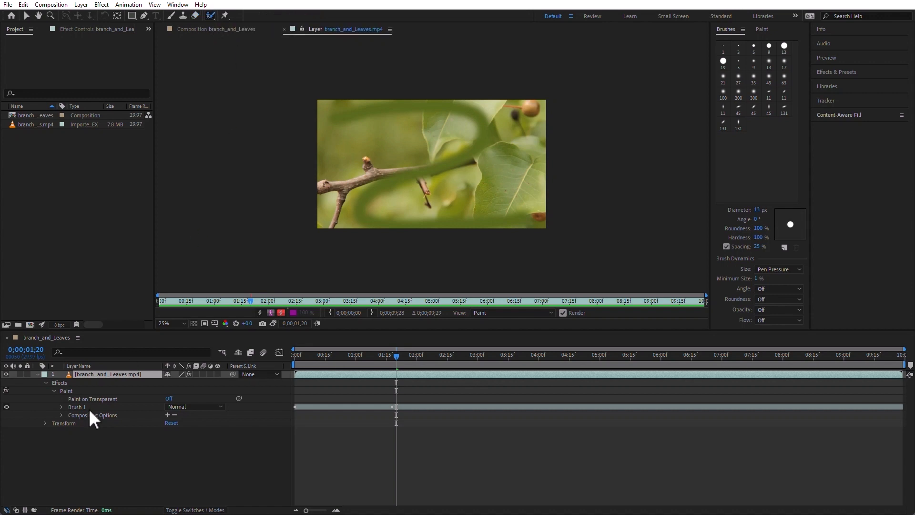
pyautogui.click(69, 391)
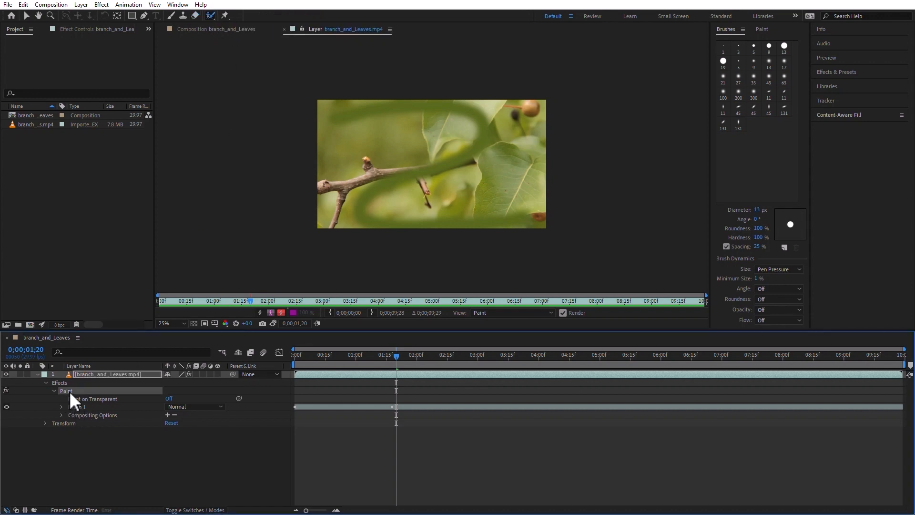
pyautogui.press('Delete')
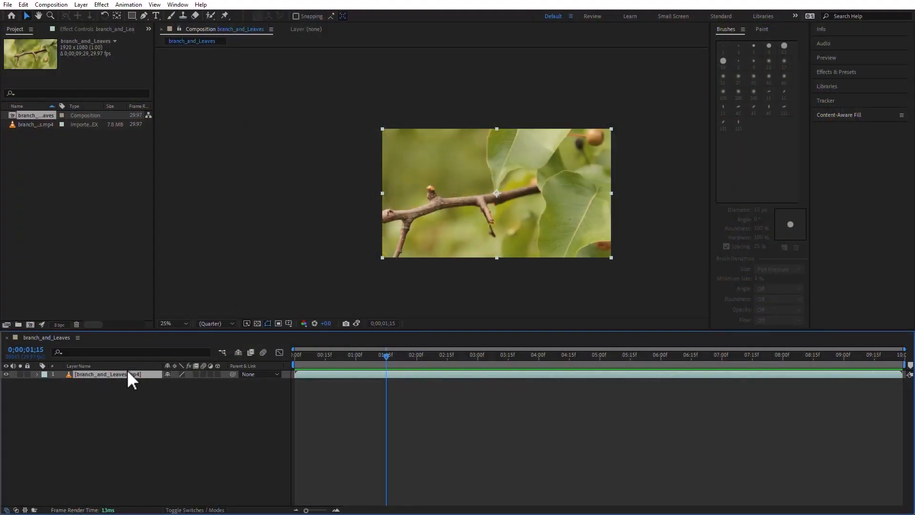
# Open branch_and_Leaves.mp4 in its layer view and set the Roto Brush diameter to 205 px.
pyautogui.doubleClick(125, 375)
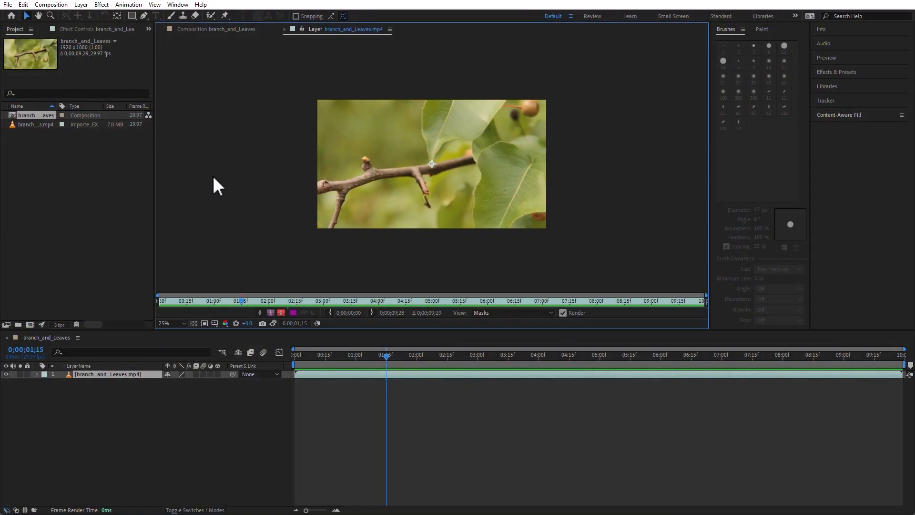
pyautogui.click(210, 15)
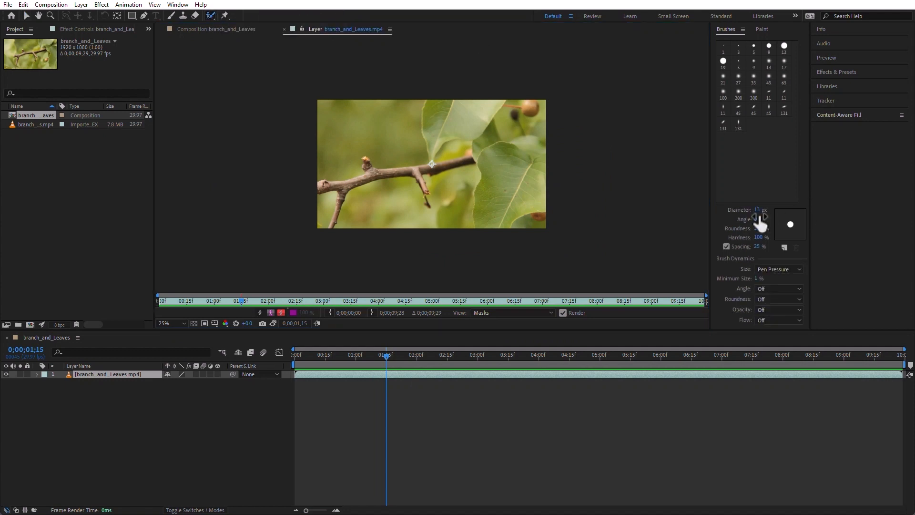
pyautogui.moveTo(756, 217); pyautogui.dragTo(908, 204)
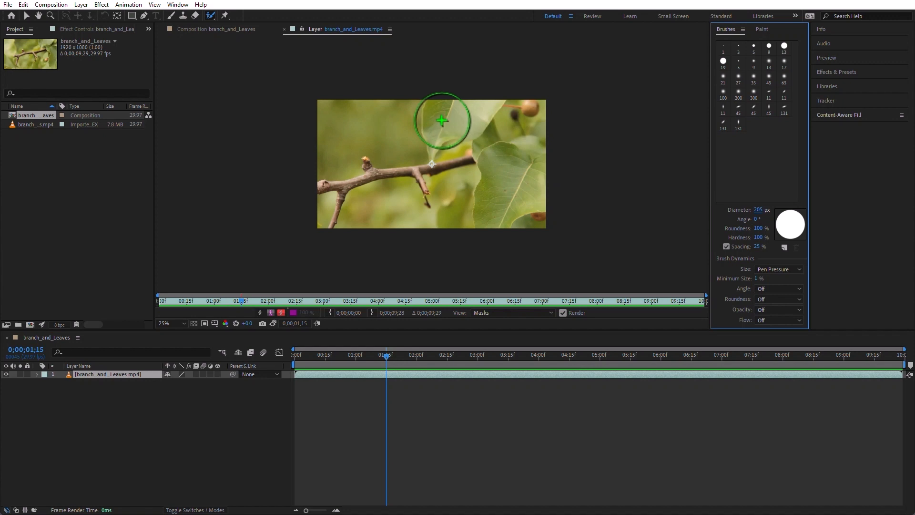
# Isolate the upper leaf with the Roto Brush, exclude the gap between leaf and branch, and play the footage to propagate the selection.
pyautogui.moveTo(440, 120); pyautogui.dragTo(461, 114)
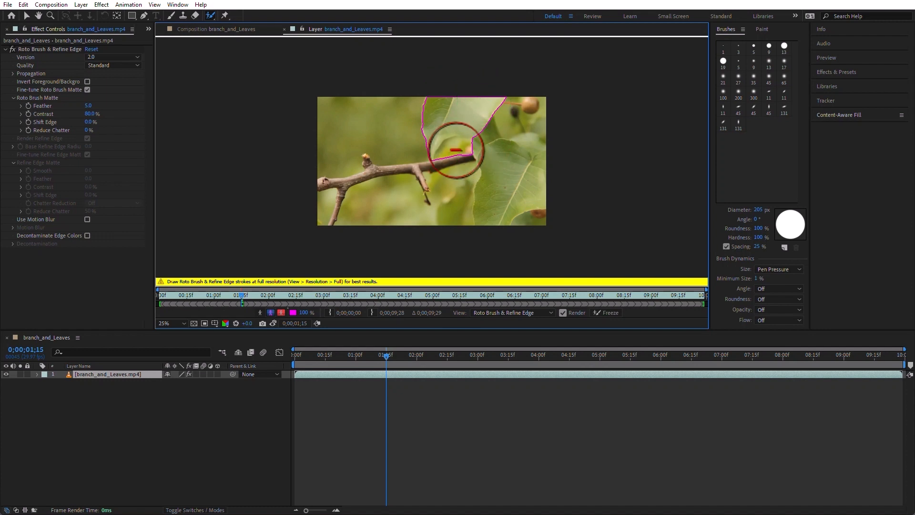
pyautogui.moveTo(453, 152)
pyautogui.mouseDown()
pyautogui.moveTo(444, 148)
pyautogui.moveTo(461, 152)
pyautogui.mouseUp()
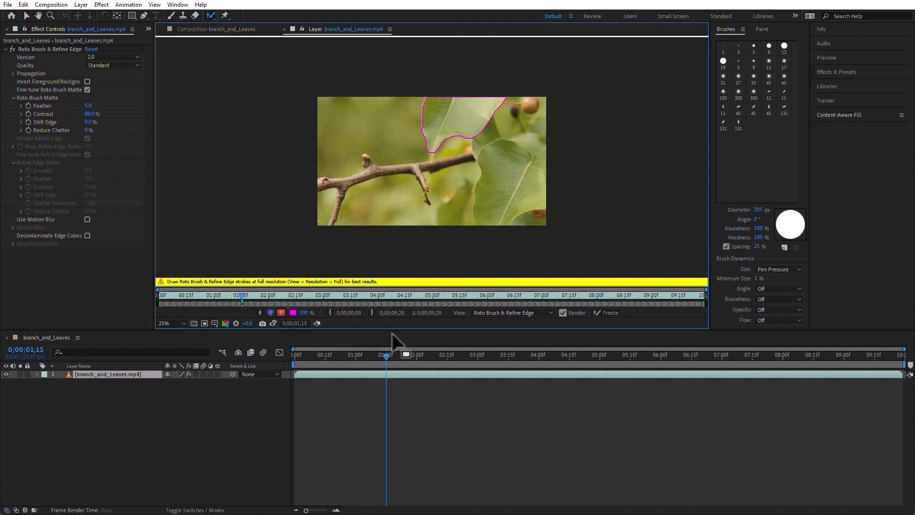
pyautogui.press('space')
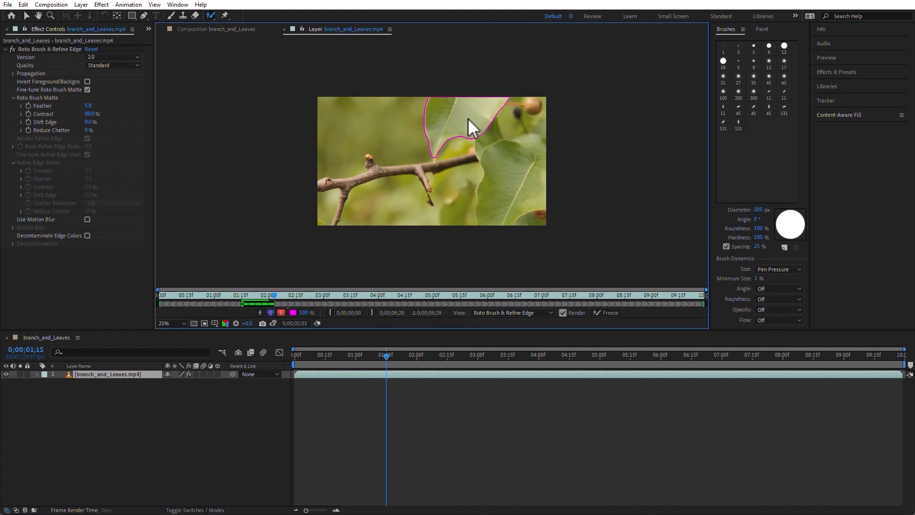
pyautogui.press('pageup')
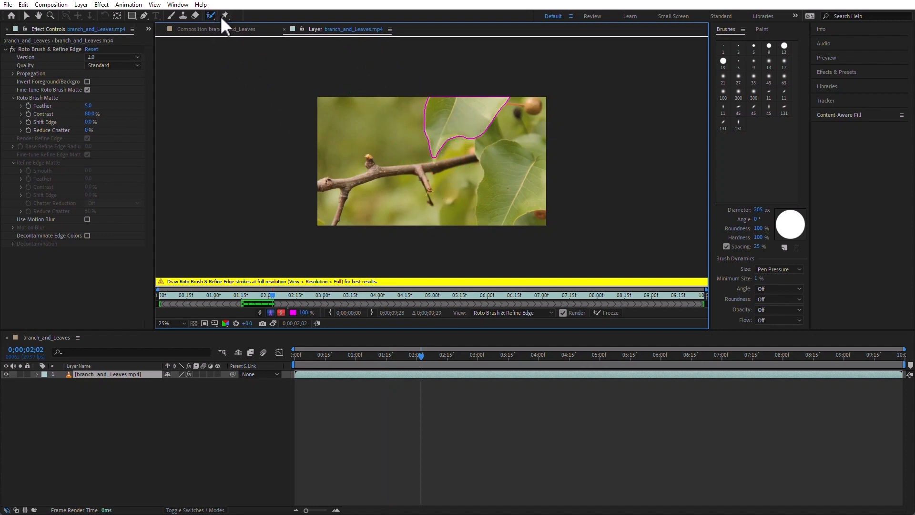
pyautogui.moveTo(211, 15); pyautogui.dragTo(275, 24)
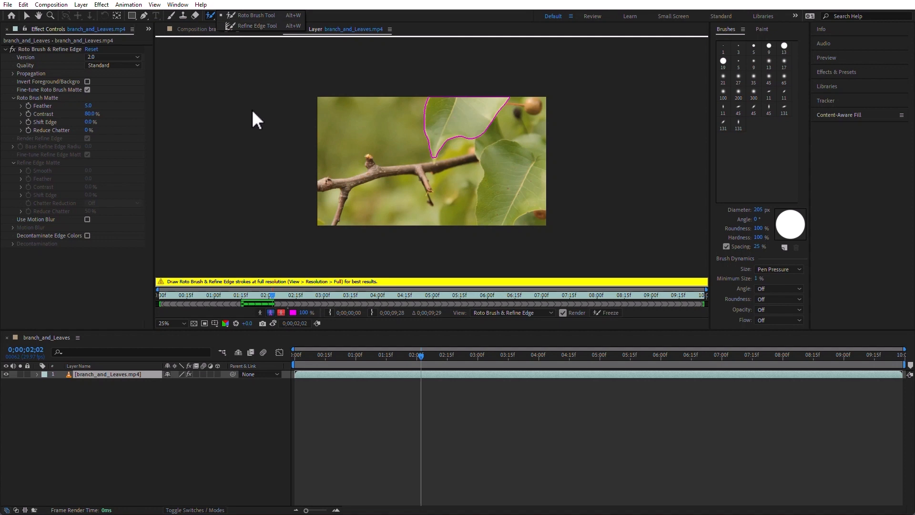
pyautogui.click(209, 152)
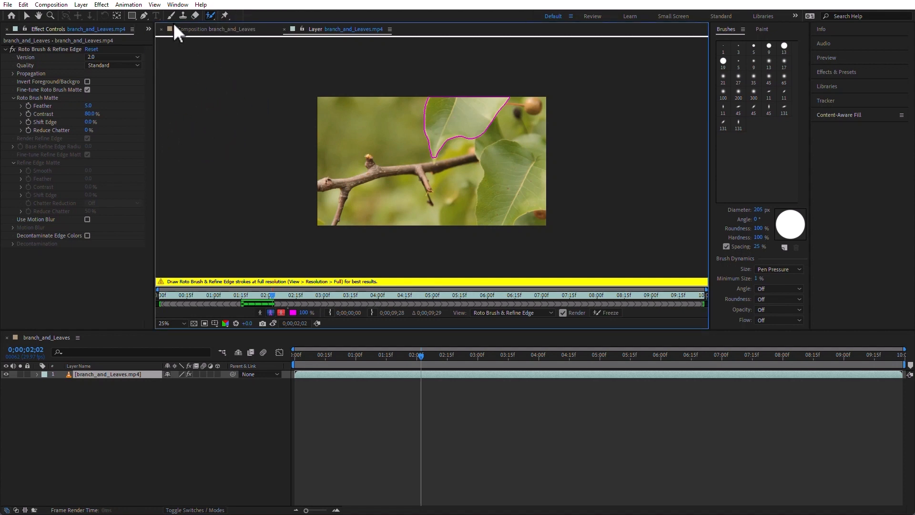
pyautogui.click(224, 14)
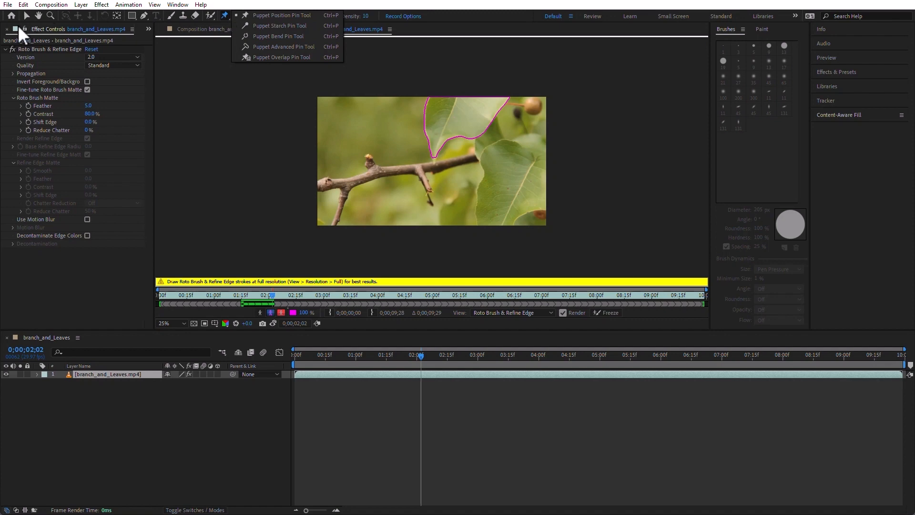
pyautogui.click(151, 28)
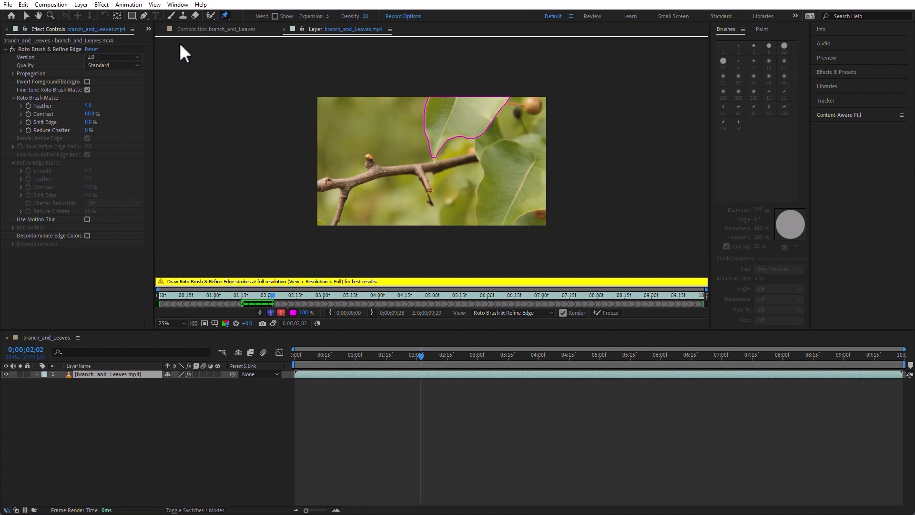
# Import Doggy.ai from the exercise files' Illustrator Files folder as footage with merged layers.
pyautogui.click(168, 41)
pyautogui.doubleClick(78, 193)
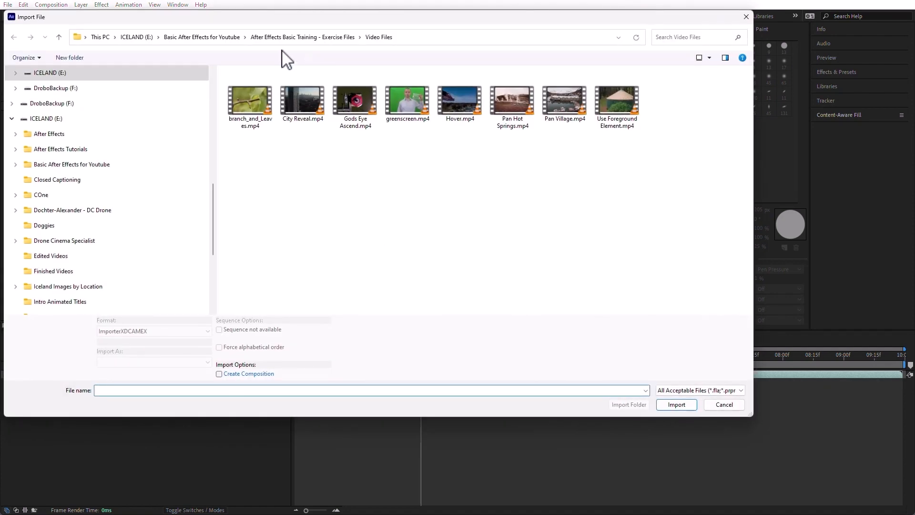
pyautogui.click(278, 36)
pyautogui.click(225, 38)
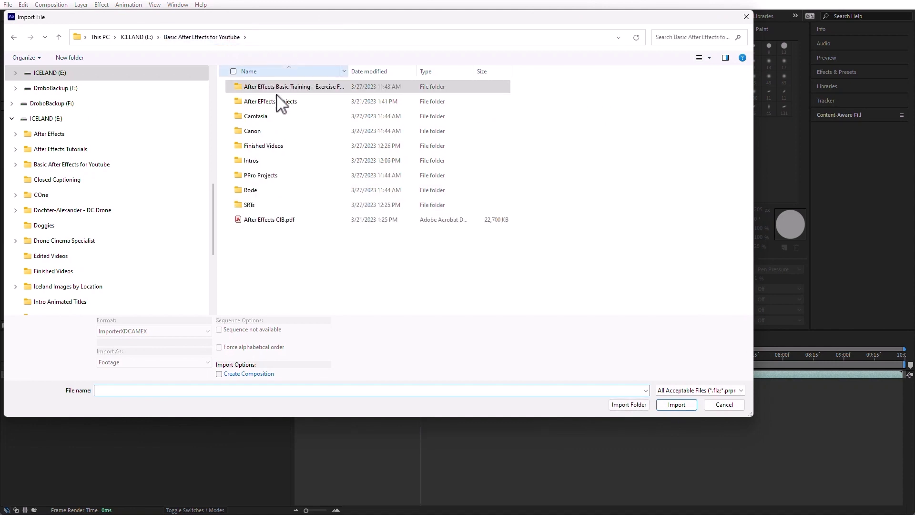
pyautogui.doubleClick(250, 86)
pyautogui.doubleClick(248, 131)
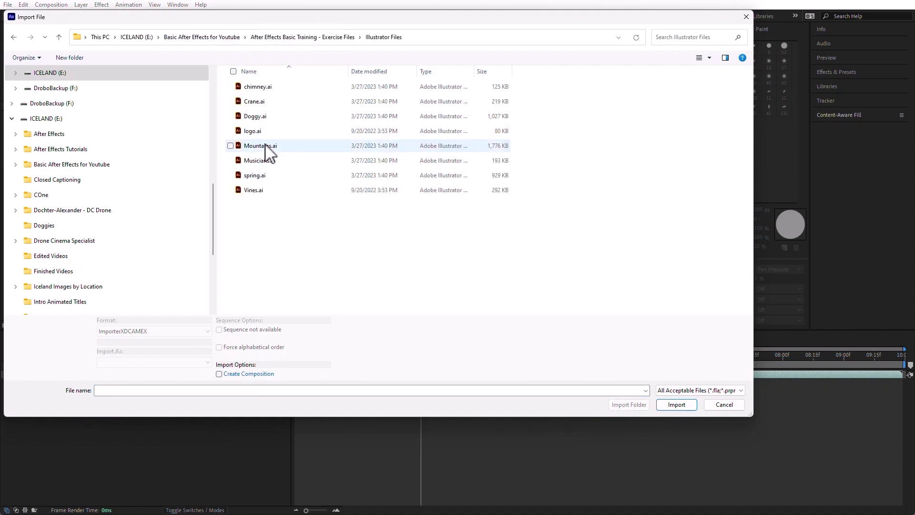
pyautogui.doubleClick(248, 117)
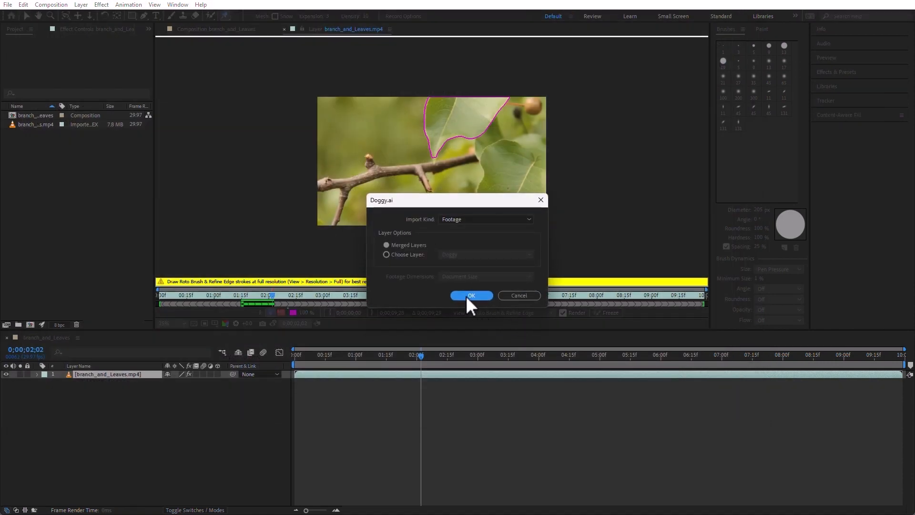
pyautogui.click(471, 296)
# Replace the branch_and_Leaves.mp4 layer in the composition with Doggy.ai and set the current time to the first frame.
pyautogui.moveTo(13, 131); pyautogui.dragTo(103, 380)
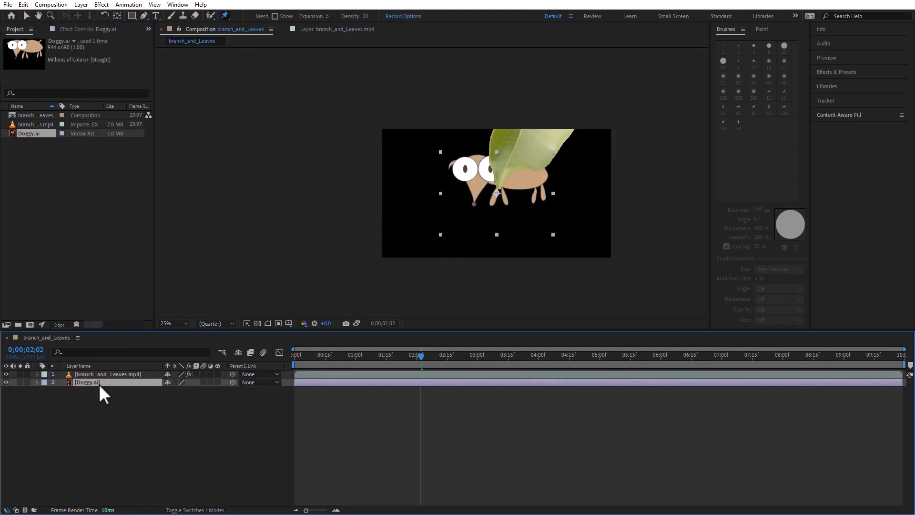
pyautogui.click(101, 373)
pyautogui.press('Delete')
pyautogui.click(88, 374)
pyautogui.moveTo(420, 355); pyautogui.dragTo(241, 350)
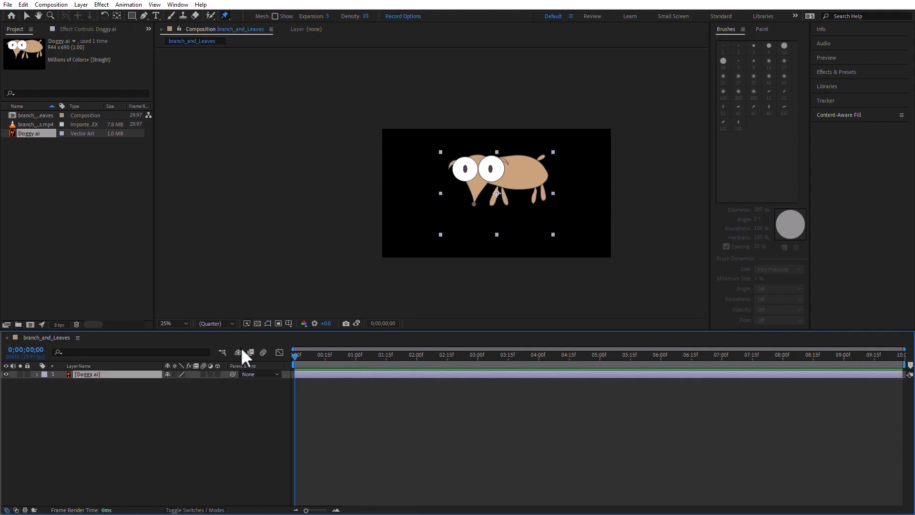
# Place Puppet Position pins on the dog's body and between its eyes, shifting the body slightly down and the head slightly forward.
pyautogui.click(225, 16)
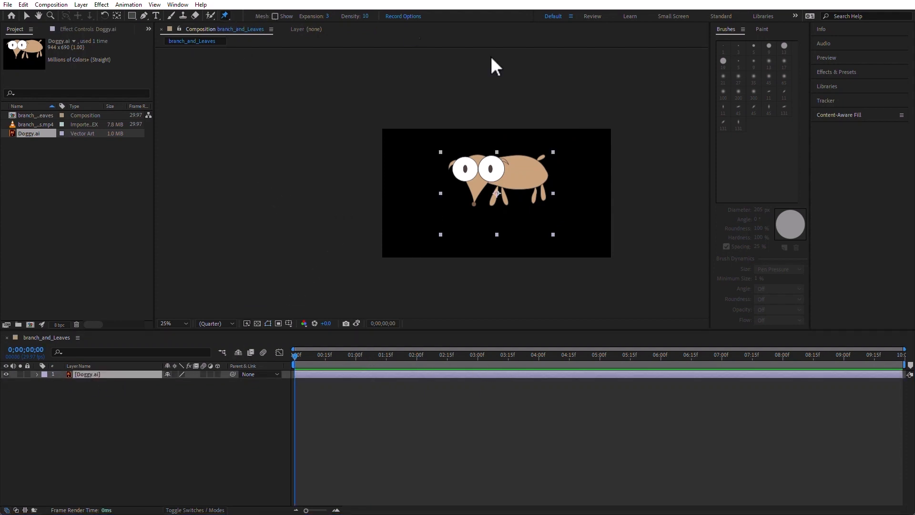
pyautogui.click(514, 171)
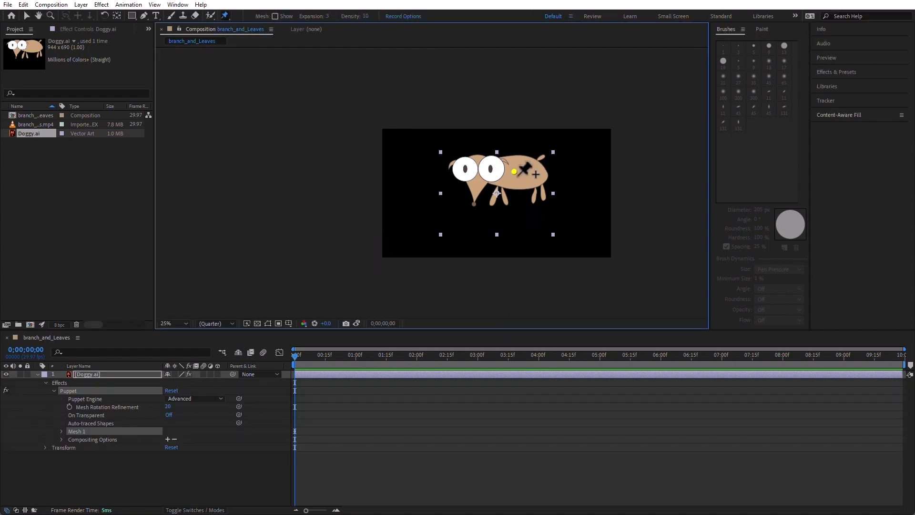
pyautogui.moveTo(515, 173); pyautogui.dragTo(521, 180)
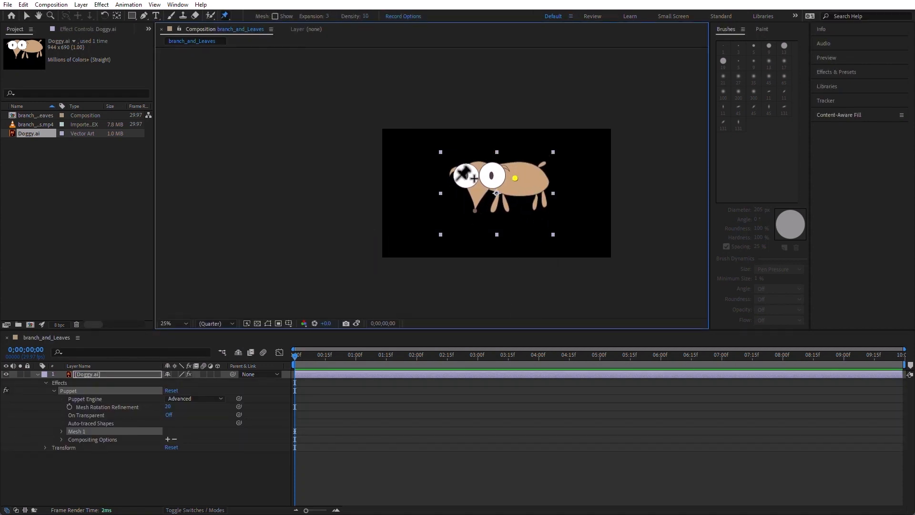
pyautogui.click(479, 176)
pyautogui.moveTo(482, 181)
pyautogui.mouseDown()
pyautogui.moveTo(439, 174)
pyautogui.moveTo(493, 178)
pyautogui.moveTo(414, 178)
pyautogui.moveTo(495, 177)
pyautogui.moveTo(410, 177)
pyautogui.moveTo(477, 178)
pyautogui.mouseUp()
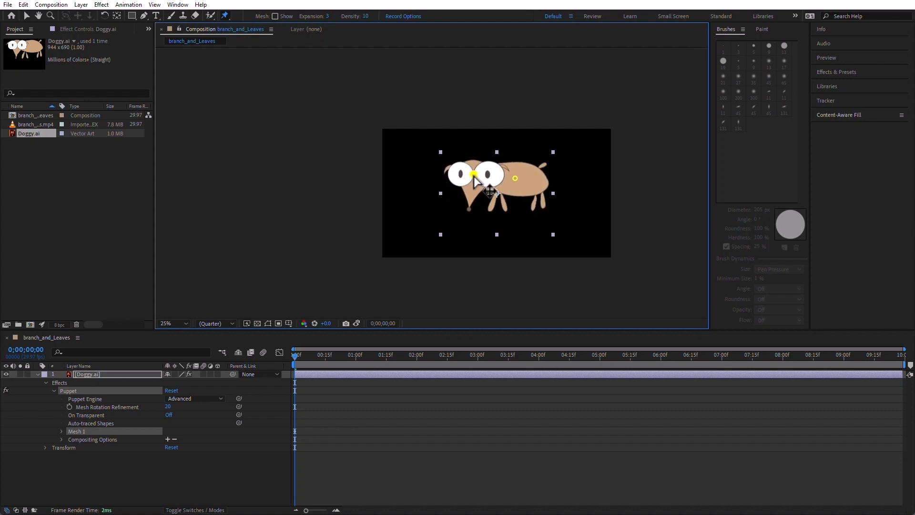
# Add puppet pins at the dog's rear and nose tip, and bend the nose forward, away from the body.
pyautogui.click(543, 180)
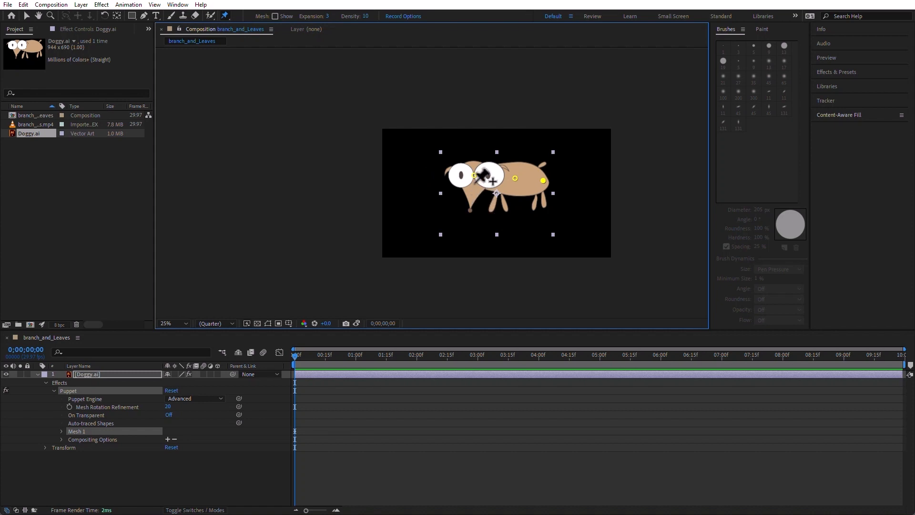
pyautogui.click(470, 211)
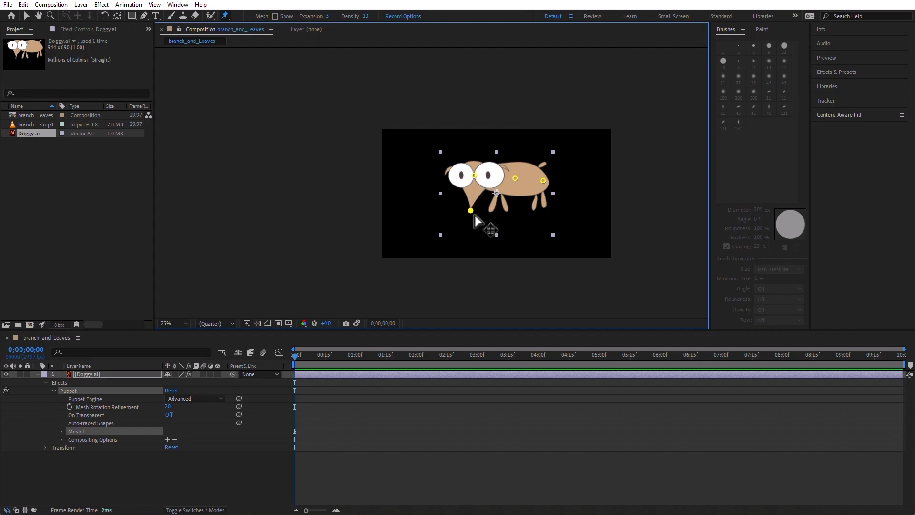
pyautogui.moveTo(472, 213); pyautogui.dragTo(448, 215)
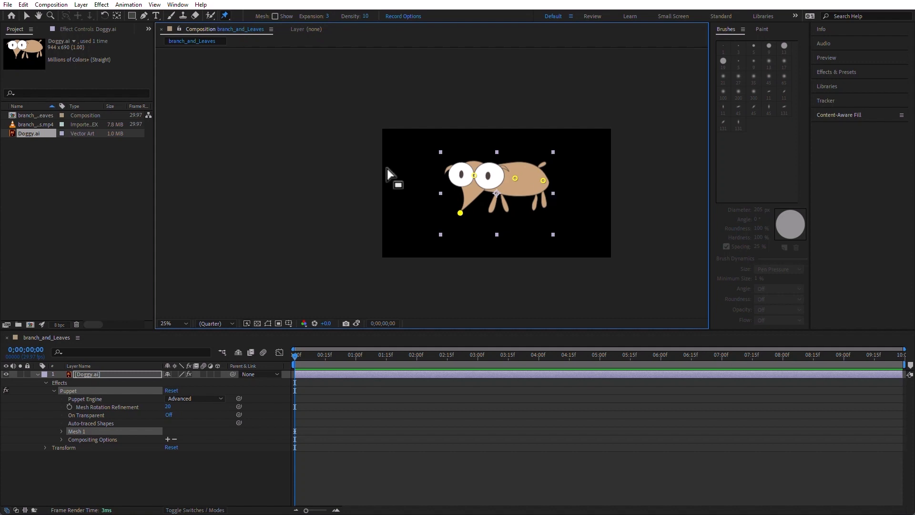
# Display the available variants of the Puppet Pin tool.
pyautogui.click(225, 16)
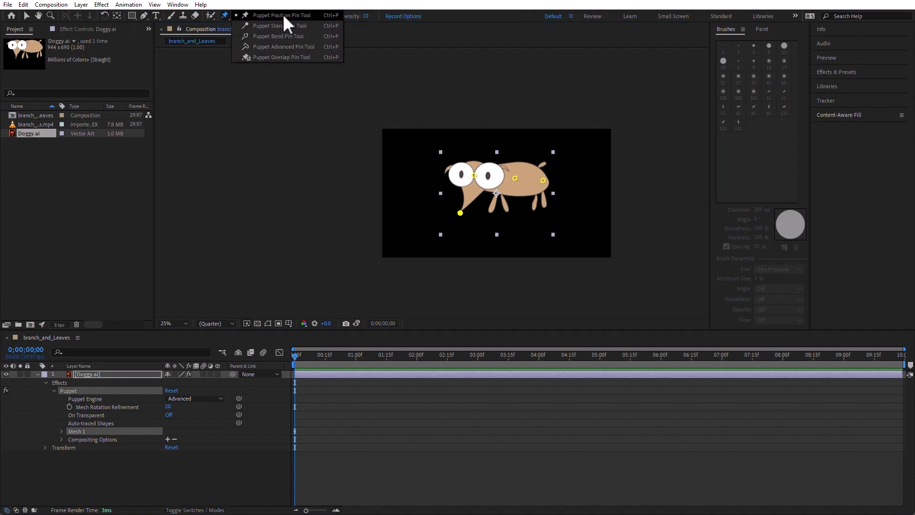